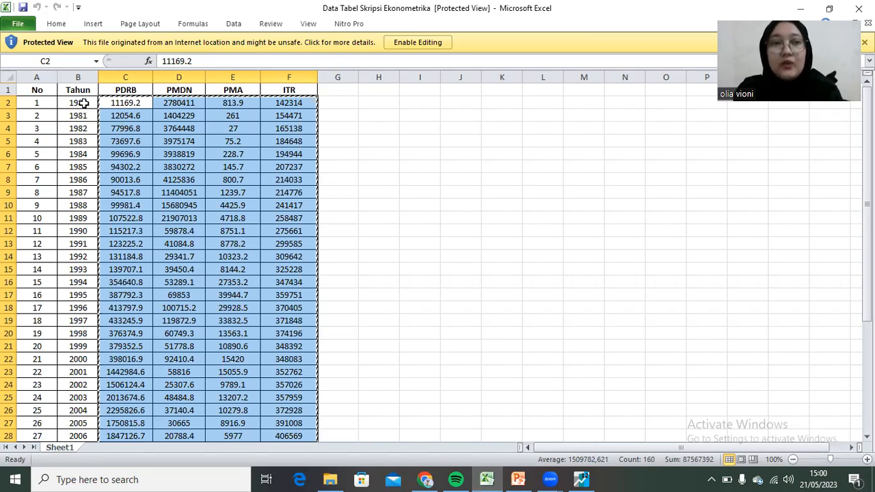
Switch from the Excel data to EViews and arrange its window side by side with the PowerPoint slide show.
{"action": "scroll", "coordinate": [91, 128], "scroll_direction": "down", "scroll_amount": 9}
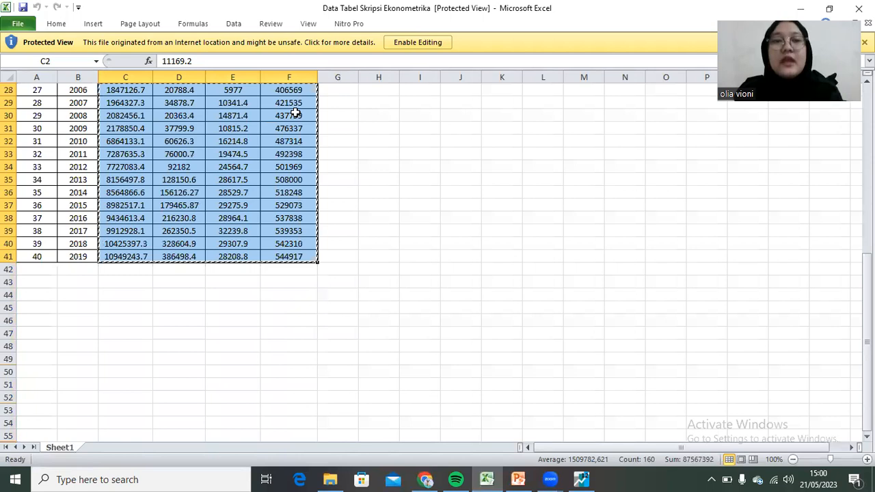
{"action": "scroll", "coordinate": [295, 113], "scroll_direction": "up", "scroll_amount": 9}
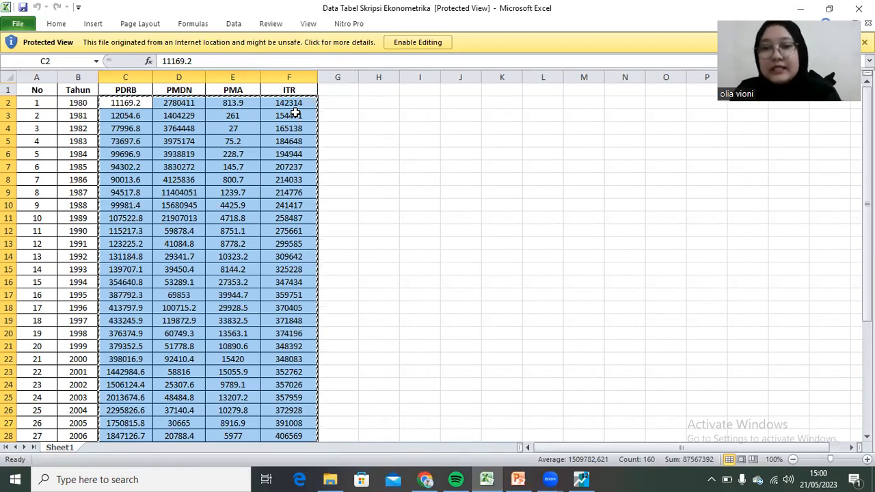
{"action": "left_click", "coordinate": [581, 480]}
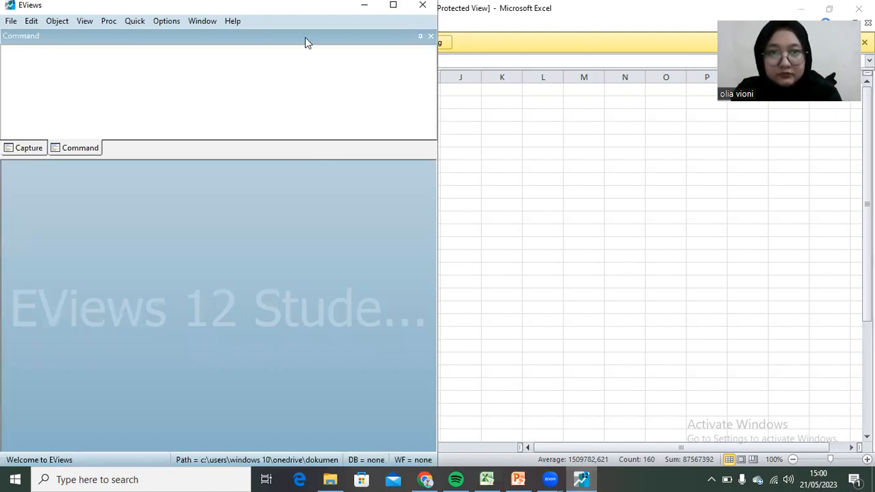
{"action": "left_click", "coordinate": [394, 6]}
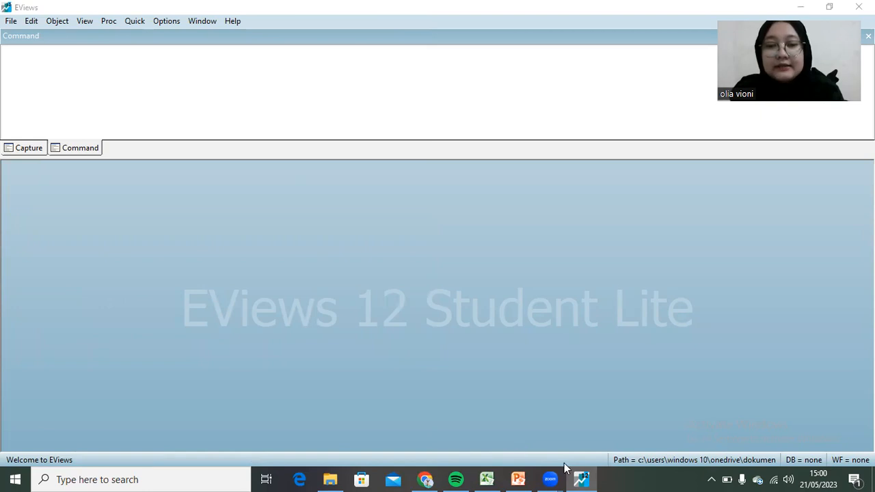
{"action": "left_click", "coordinate": [520, 477]}
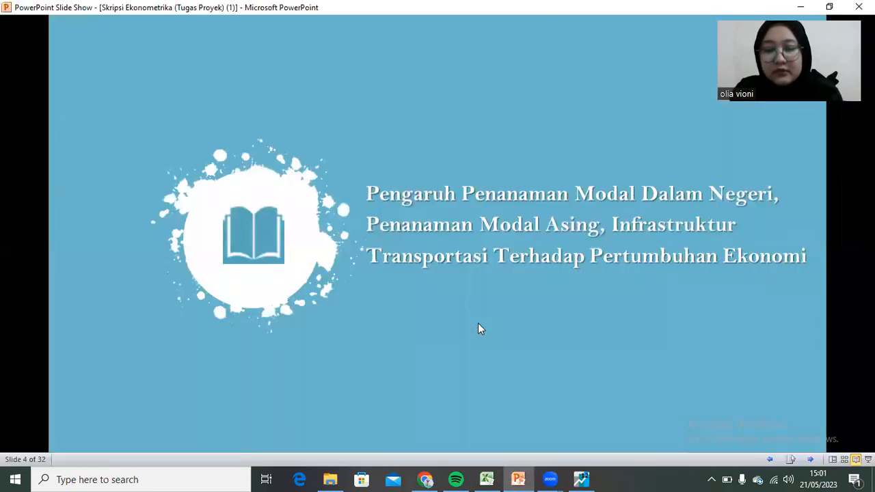
{"action": "key", "text": "super+Right"}
{"action": "left_click", "coordinate": [251, 277]}
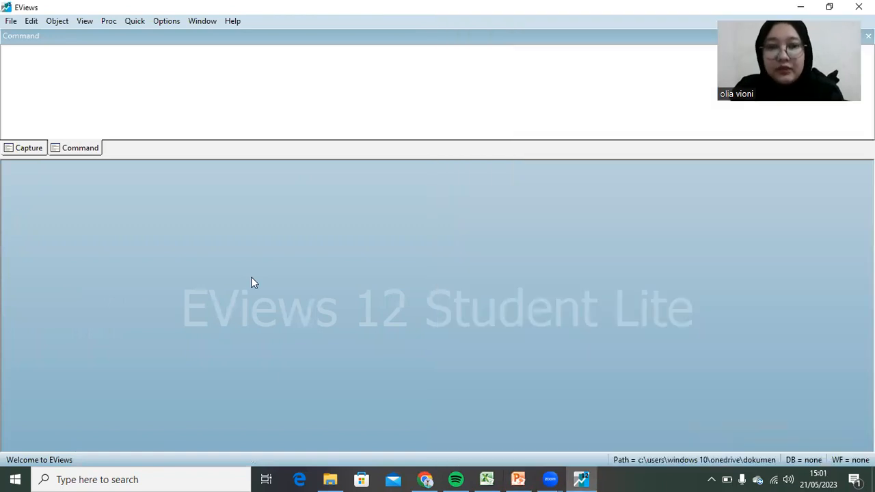
{"action": "key", "text": "super+Left"}
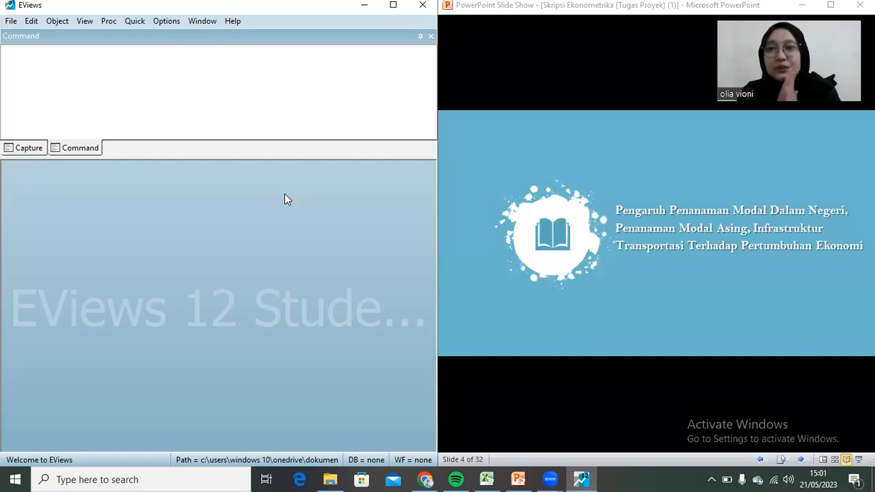
Advance the slide show to the "Masukan data variabel" slide with the data entry instructions.
{"action": "left_click", "coordinate": [592, 254]}
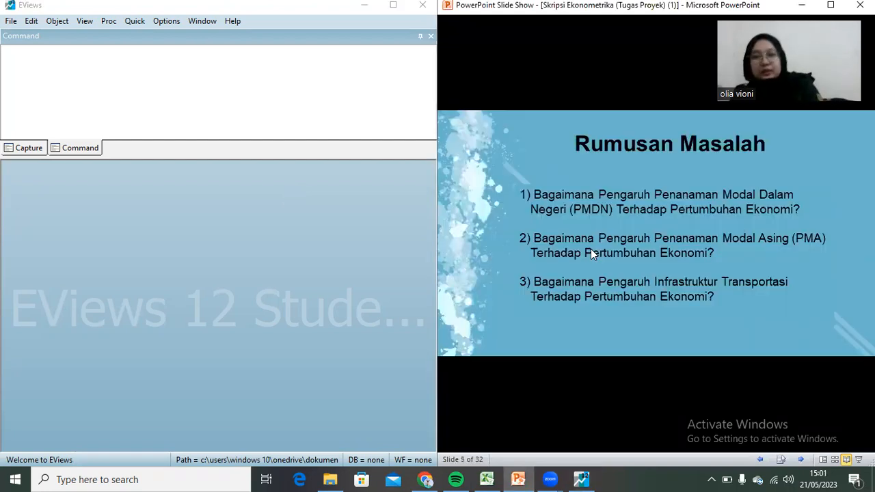
{"action": "left_click", "coordinate": [592, 254]}
{"action": "left_click", "coordinate": [592, 254]}
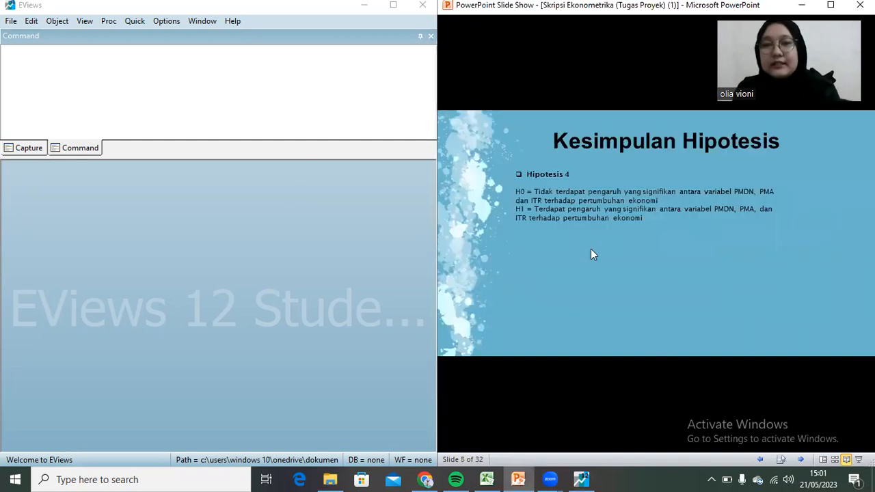
{"action": "left_click", "coordinate": [592, 255]}
{"action": "left_click", "coordinate": [592, 254]}
{"action": "left_click", "coordinate": [592, 255]}
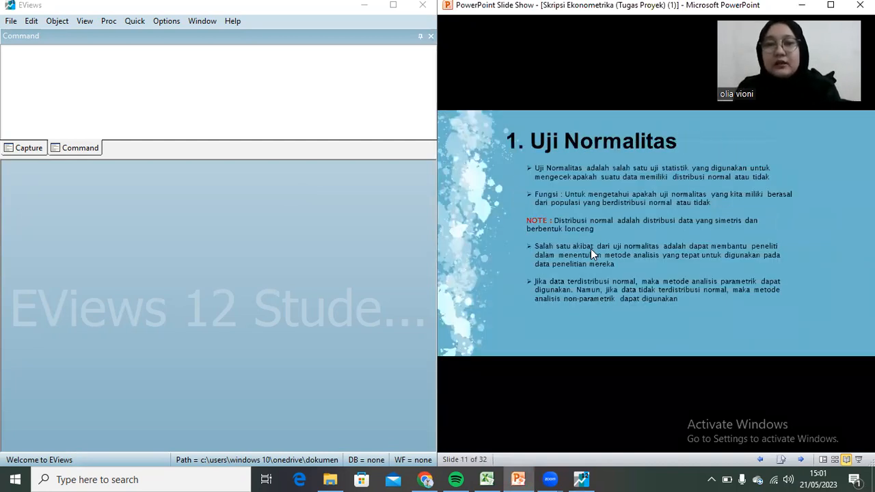
{"action": "left_click", "coordinate": [592, 254]}
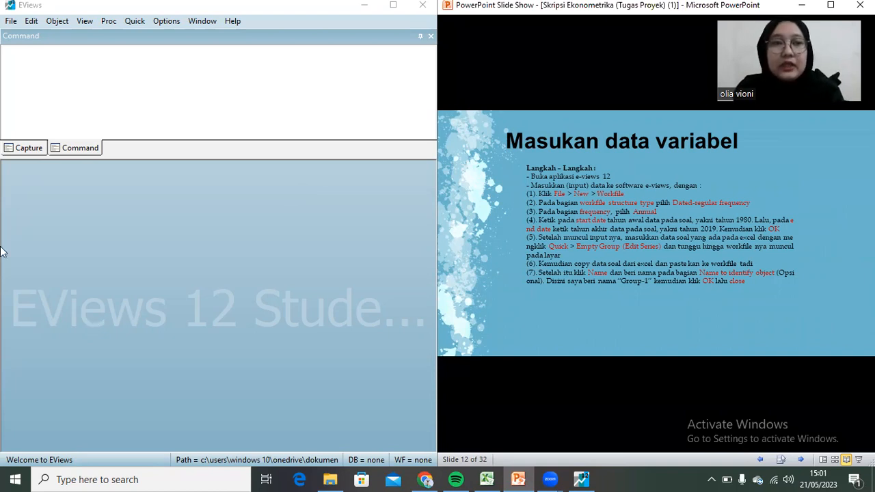
Create a new EViews workfile with dated regular frequency structure, annual frequency, start date 1980 and end date 2019.
{"action": "left_click", "coordinate": [10, 26]}
{"action": "mouse_move", "coordinate": [29, 39]}
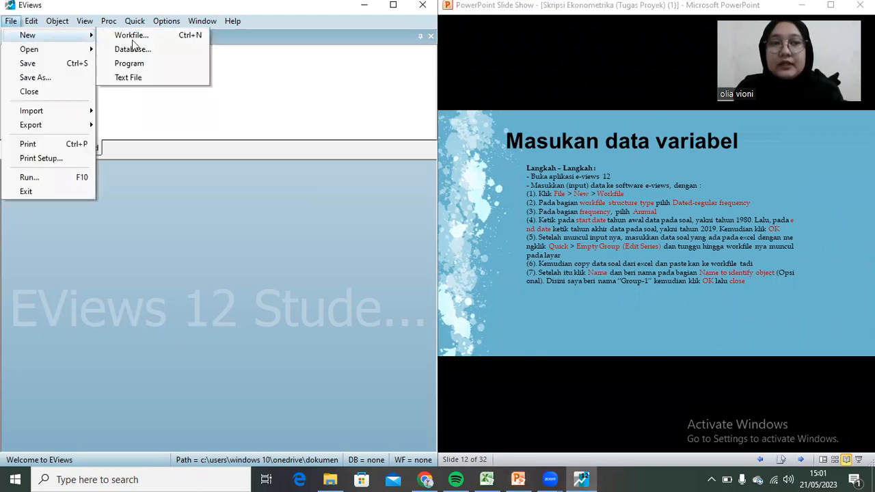
{"action": "left_click", "coordinate": [147, 39]}
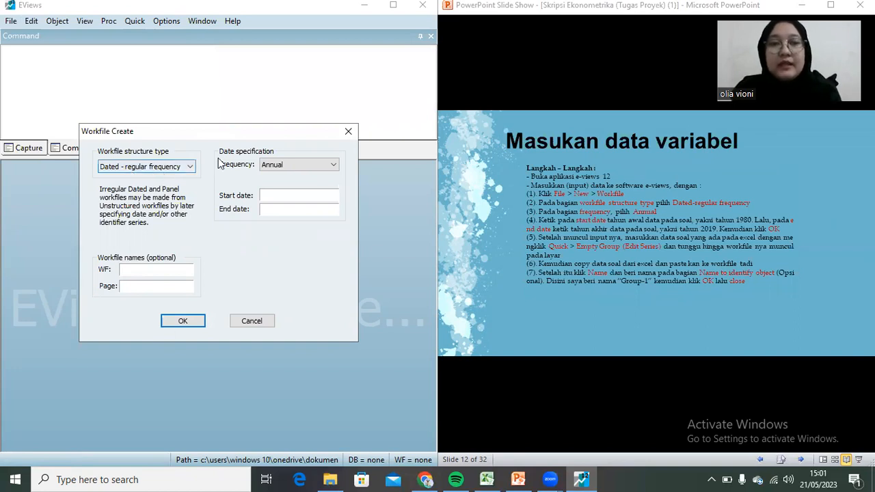
{"action": "left_click", "coordinate": [326, 168]}
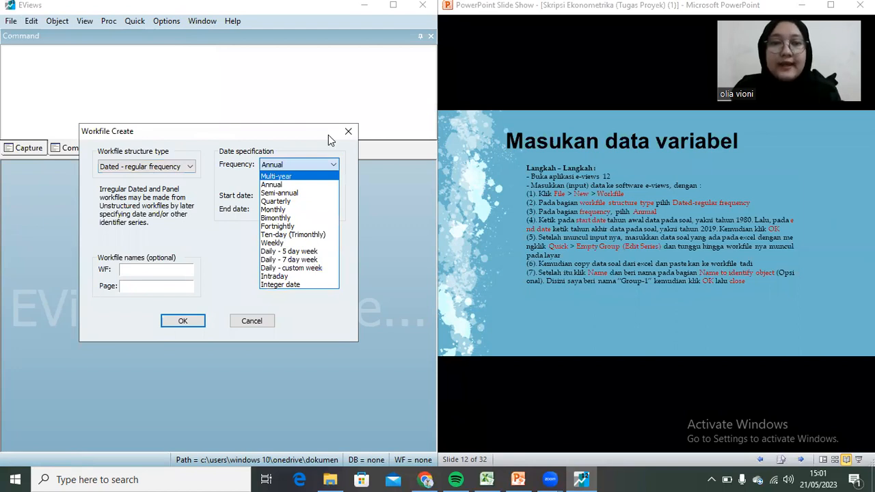
{"action": "left_click", "coordinate": [325, 170]}
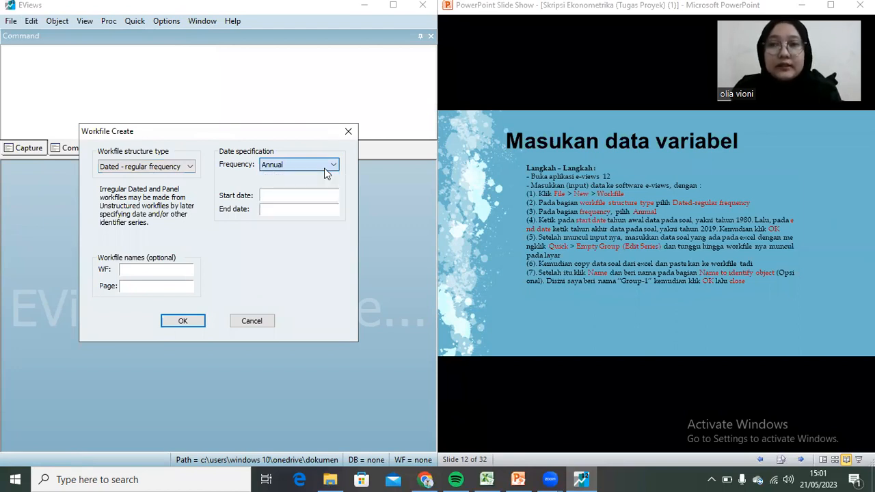
{"action": "left_click", "coordinate": [296, 198]}
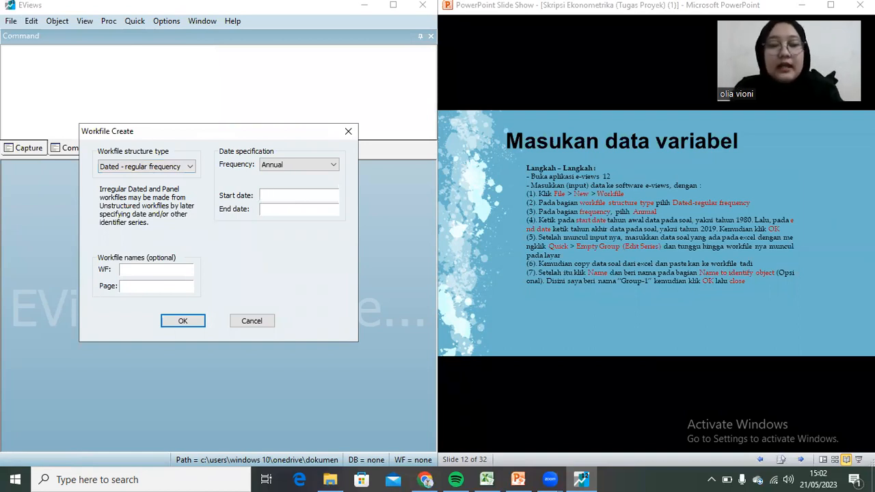
{"action": "type", "text": "1980"}
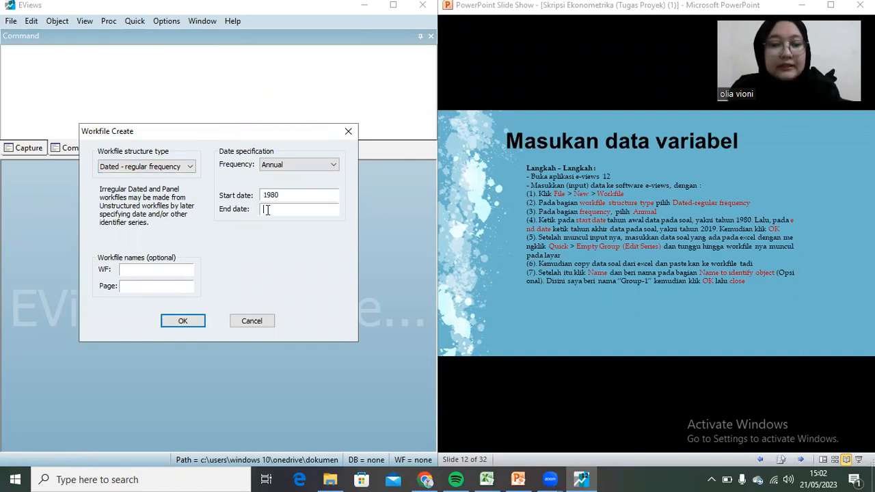
{"action": "type", "text": "201"}
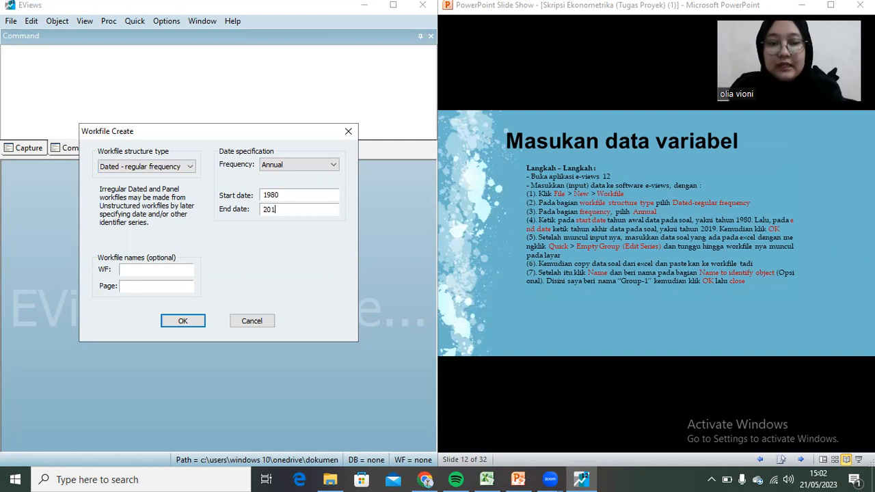
{"action": "type", "text": "9"}
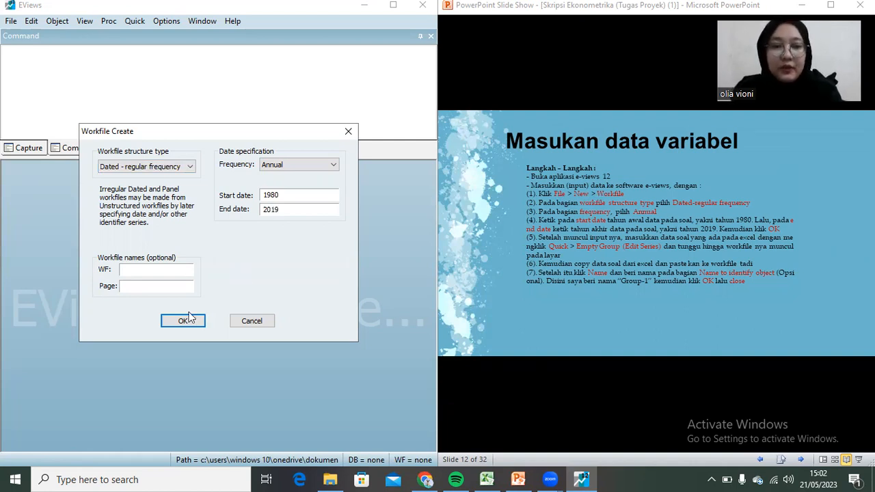
{"action": "left_click", "coordinate": [182, 321]}
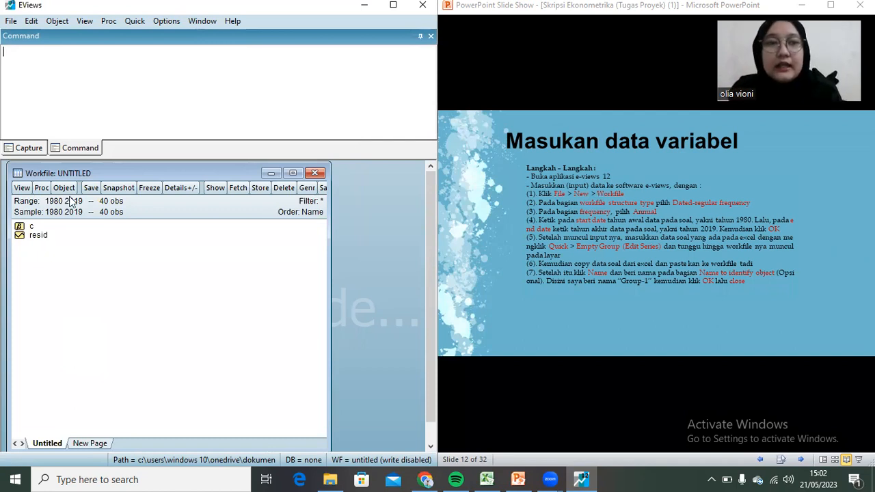
Open an empty group for editing series and paste the copied Excel data into it, starting at the first column's 1980 row.
{"action": "left_click", "coordinate": [134, 22]}
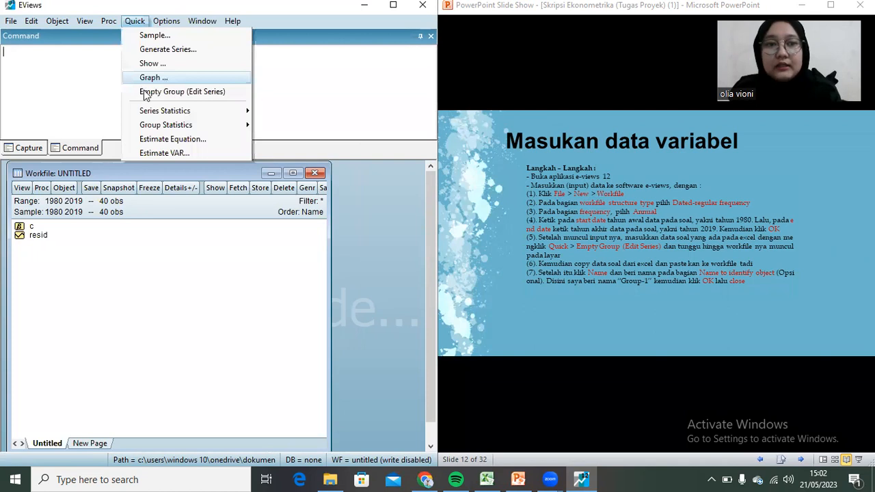
{"action": "left_click", "coordinate": [172, 92]}
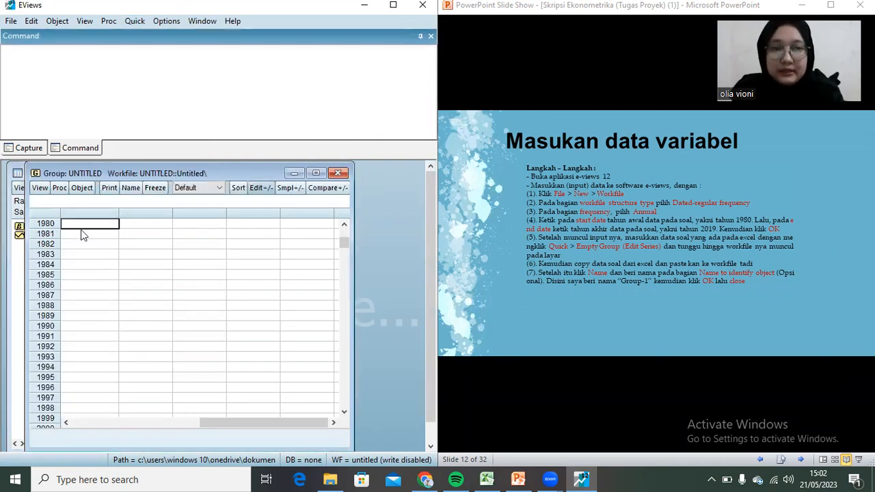
{"action": "left_click", "coordinate": [82, 234]}
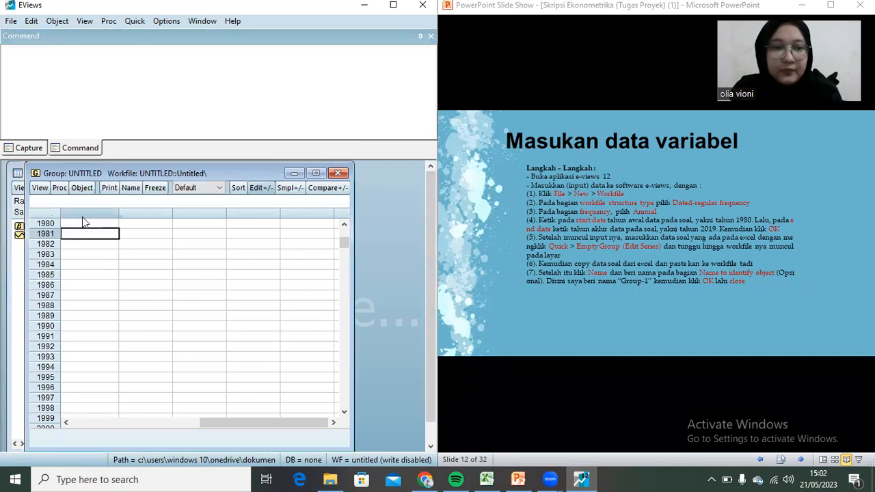
{"action": "left_click", "coordinate": [83, 220]}
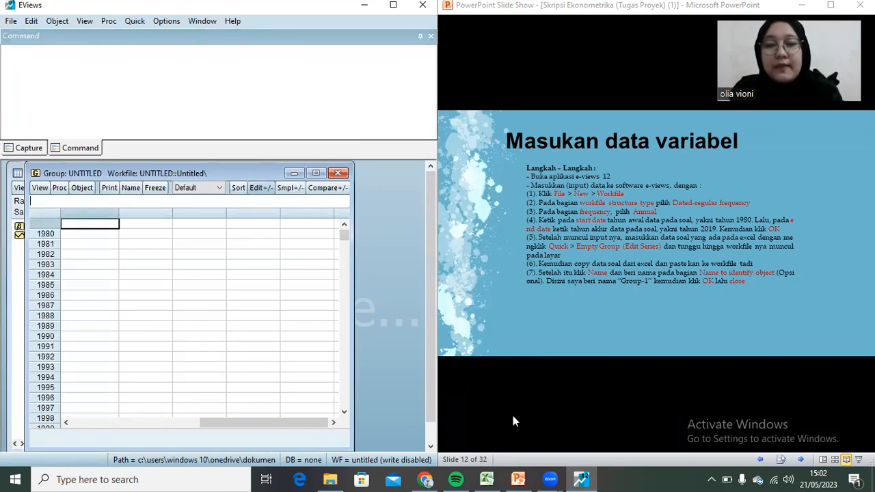
{"action": "left_click", "coordinate": [490, 477]}
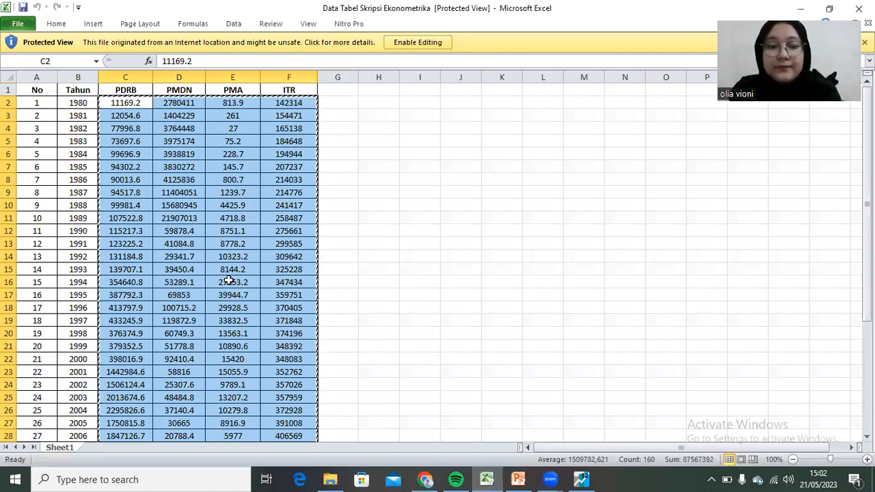
{"action": "left_click", "coordinate": [581, 479]}
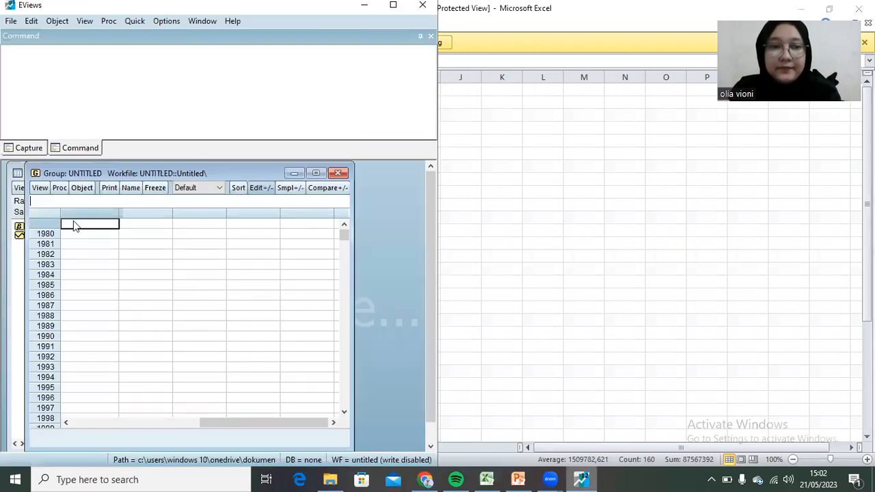
{"action": "left_click", "coordinate": [75, 238]}
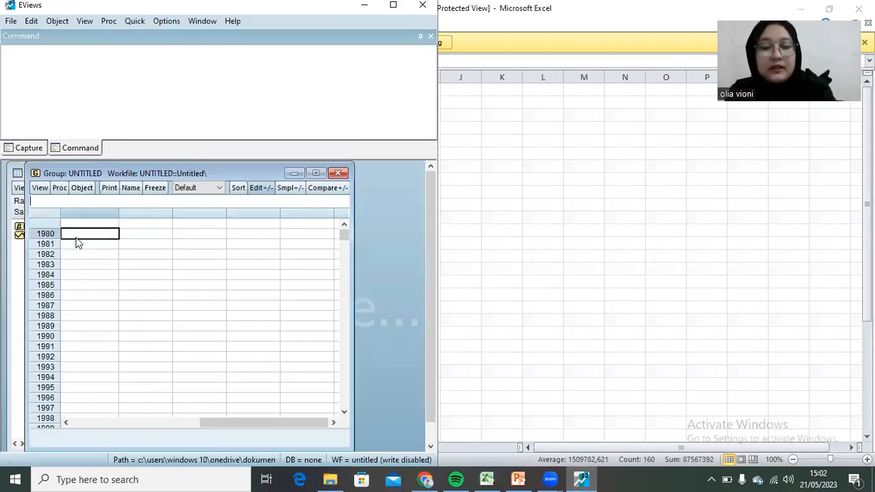
{"action": "key", "text": "ctrl+v"}
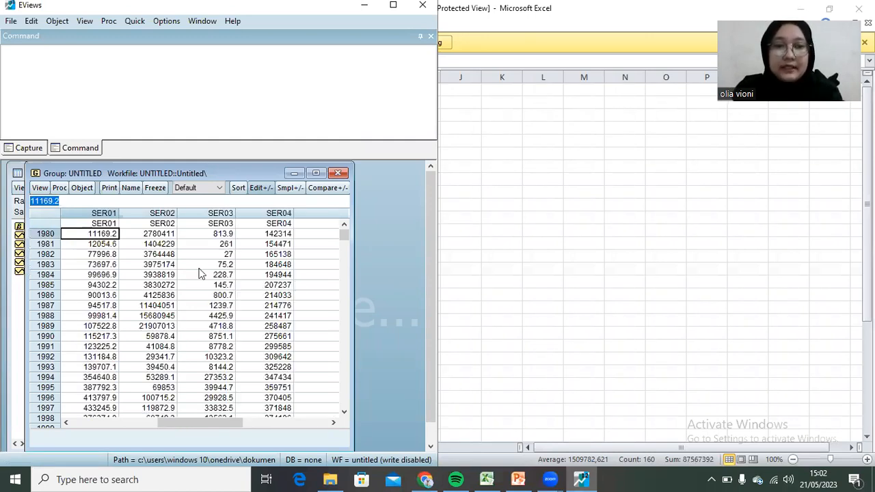
Bring the PowerPoint slide show back beside EViews and rename series SER01 in the group as PDRB.
{"action": "left_click", "coordinate": [95, 225]}
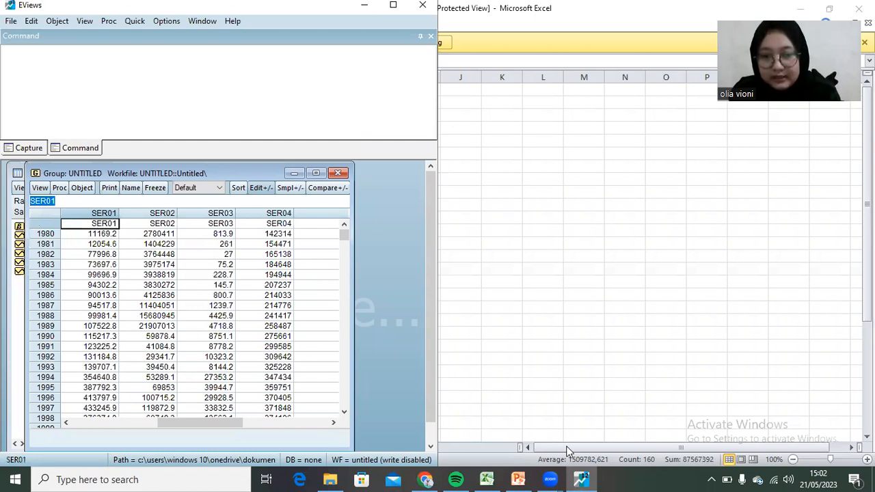
{"action": "left_click", "coordinate": [526, 478]}
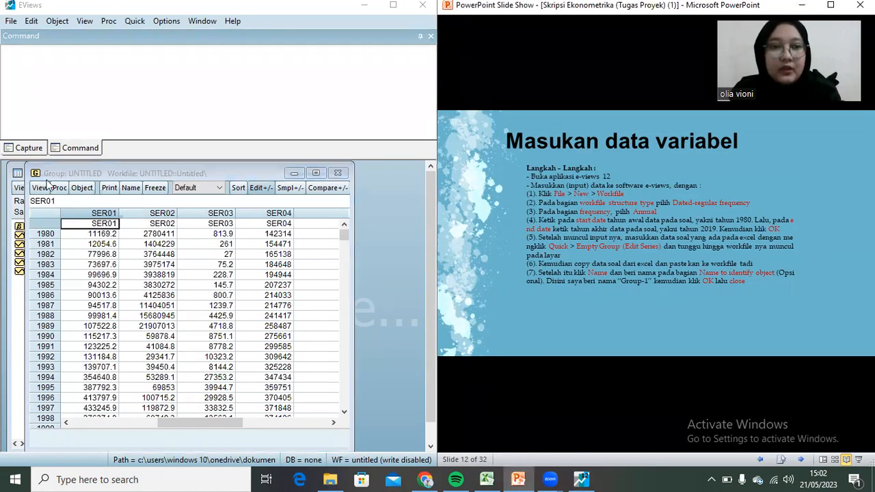
{"action": "left_click", "coordinate": [94, 226]}
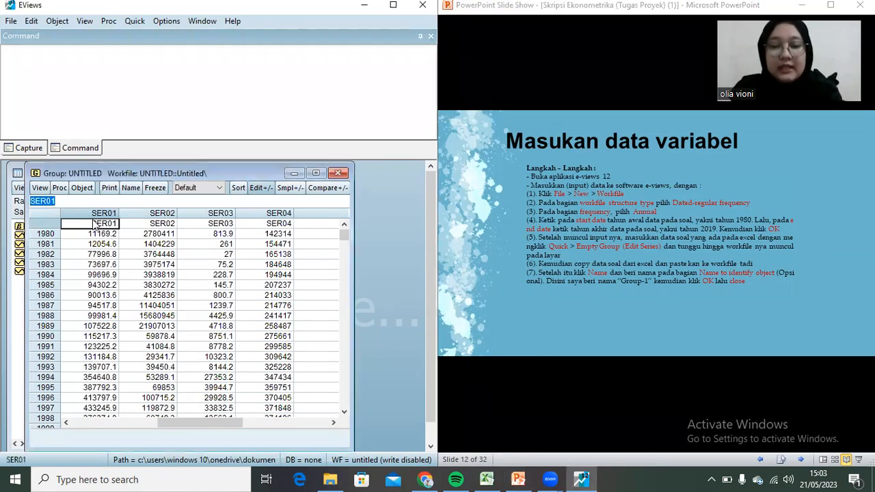
{"action": "key", "text": "BackSpace"}
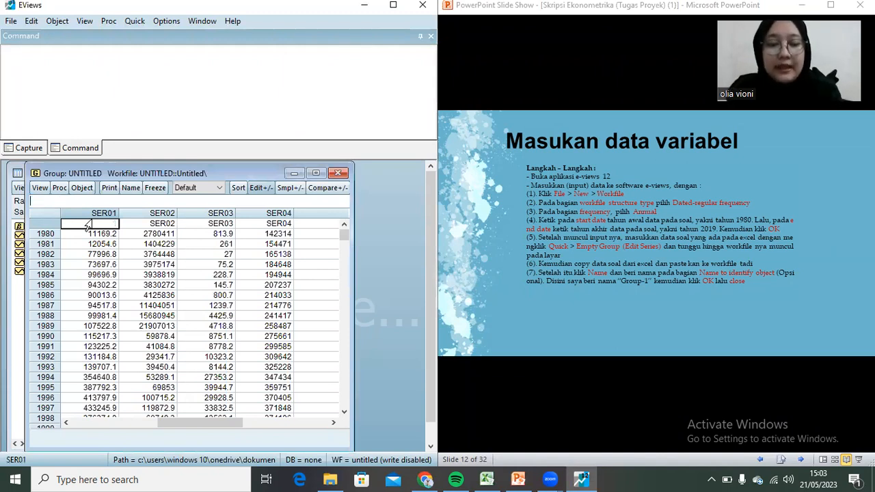
{"action": "type", "text": "PR"}
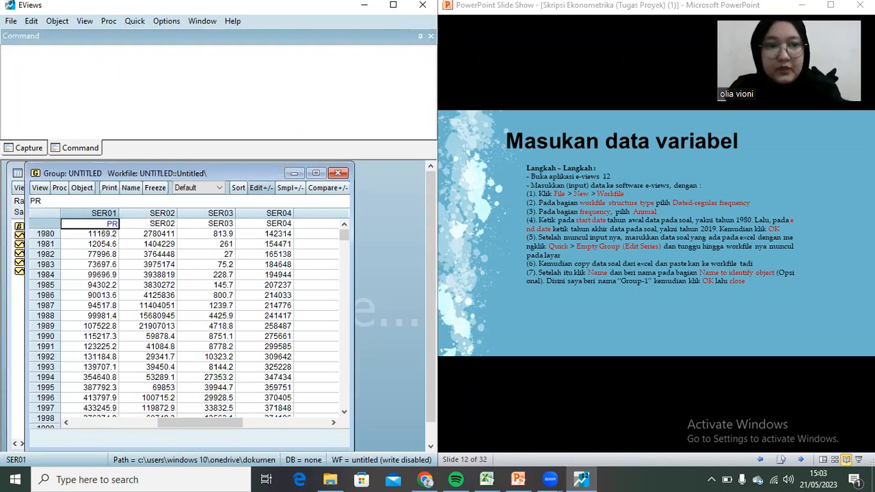
{"action": "type", "text": "B"}
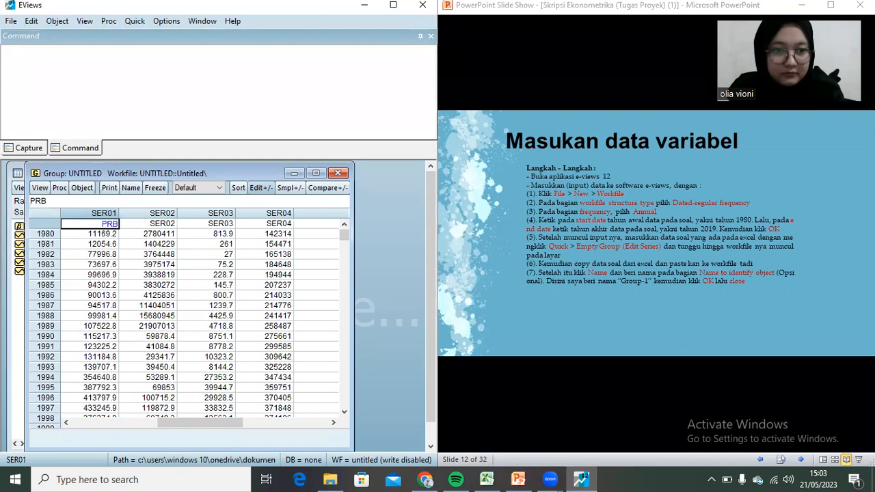
{"action": "key", "text": "BackSpace"}
{"action": "key", "text": "BackSpace"}
{"action": "type", "text": "DRB"}
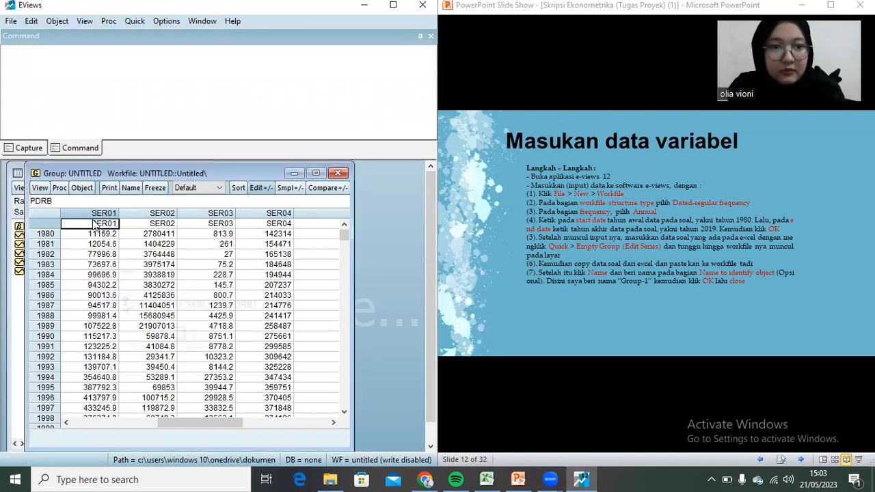
{"action": "key", "text": "Return"}
Rename the remaining series SER02, SER03 and SER04 in the group as PMDN, PMA and ITR.
{"action": "type", "text": "P"}
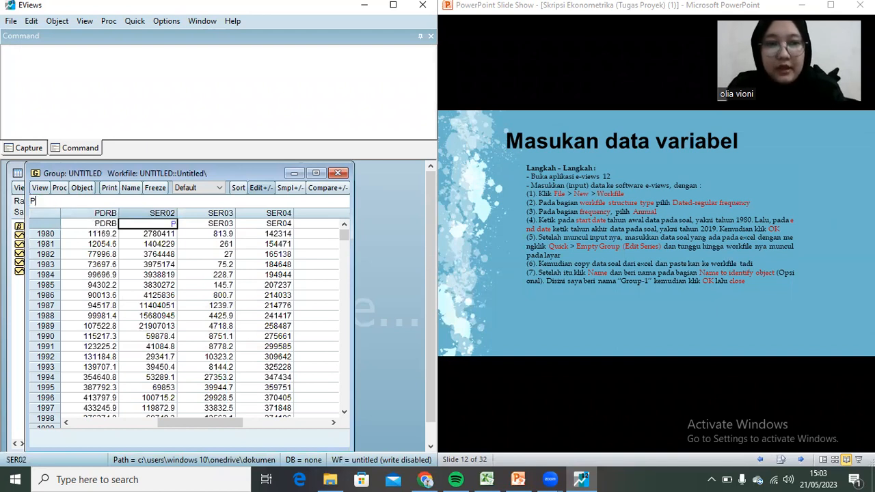
{"action": "type", "text": "MDN"}
{"action": "key", "text": "Return"}
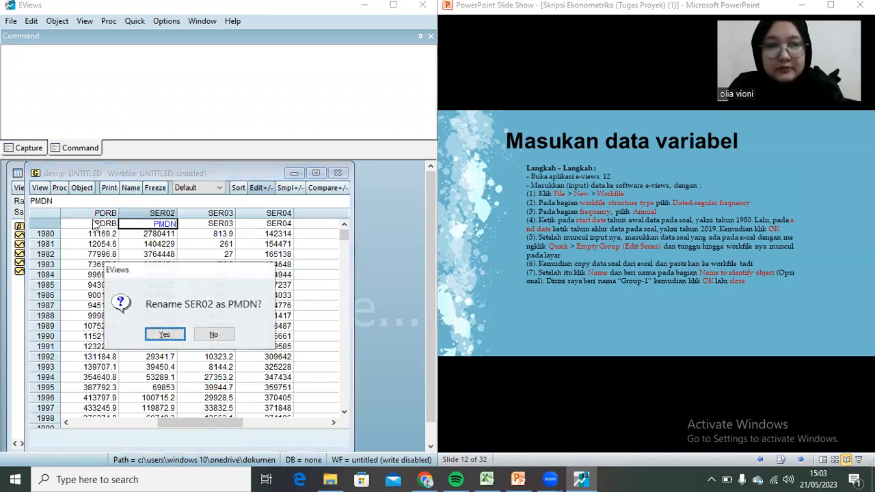
{"action": "key", "text": "Return"}
{"action": "type", "text": "PMA"}
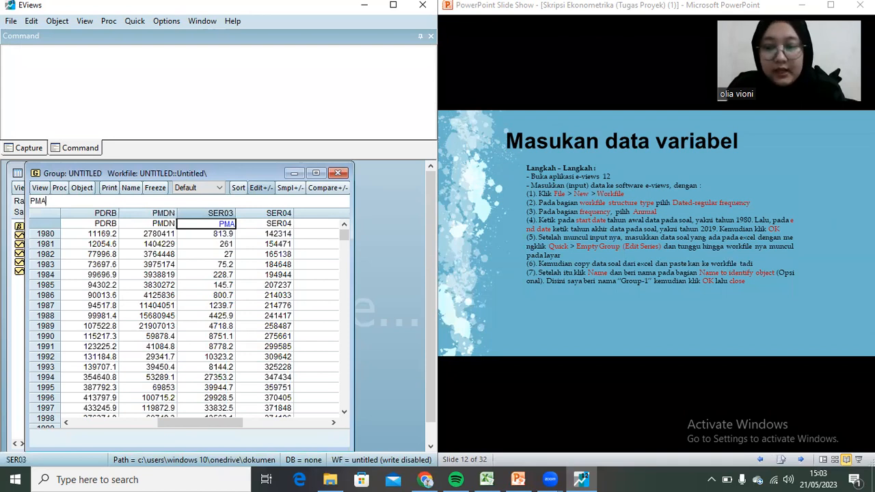
{"action": "key", "text": "Return"}
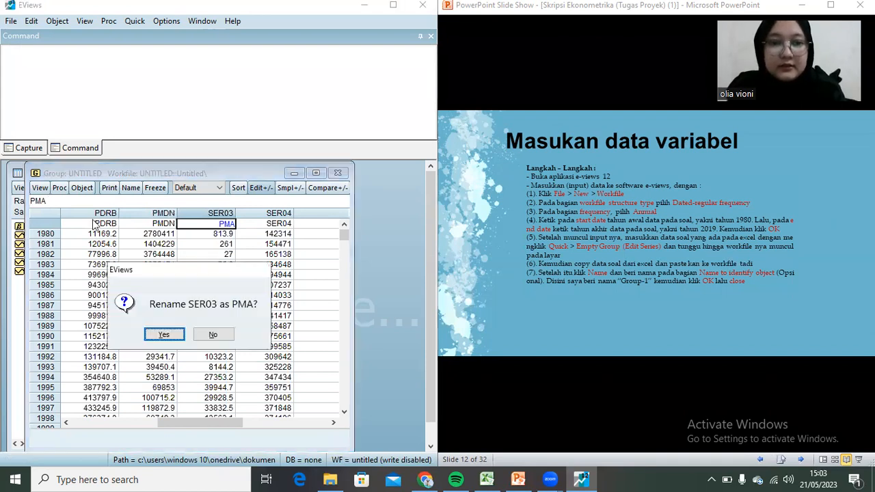
{"action": "key", "text": "Return"}
{"action": "type", "text": "ITR"}
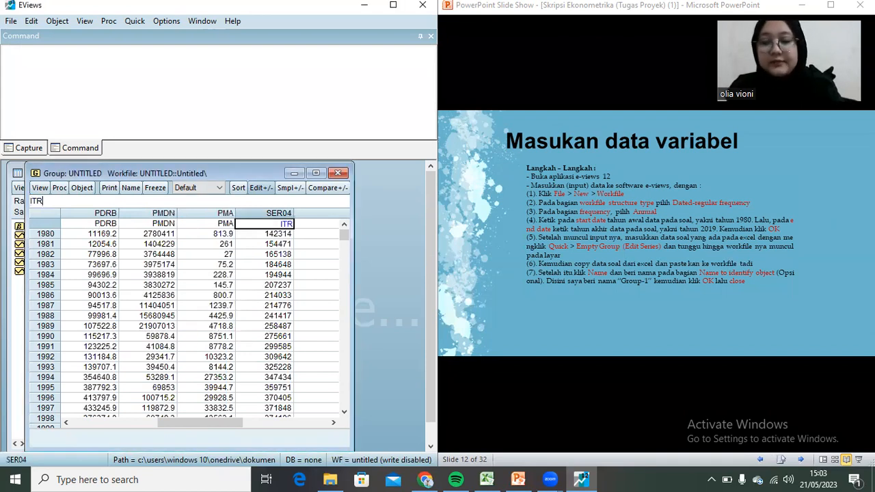
{"action": "key", "text": "Return"}
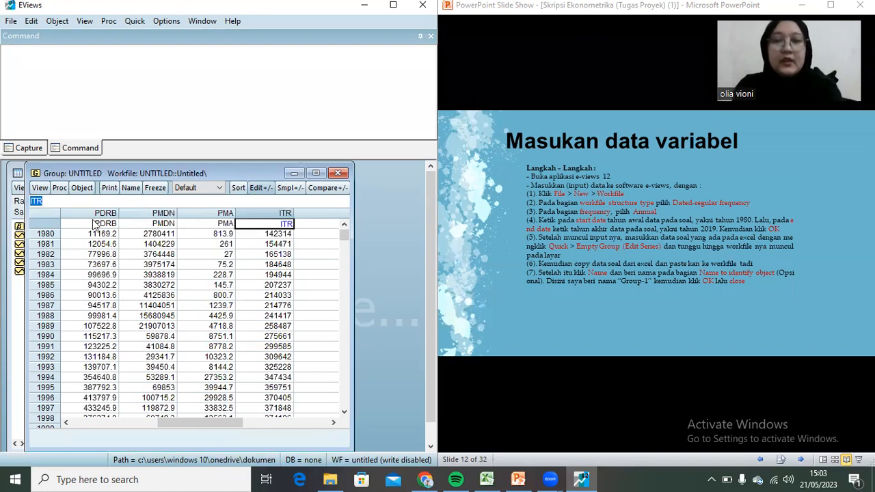
{"action": "key", "text": "Down"}
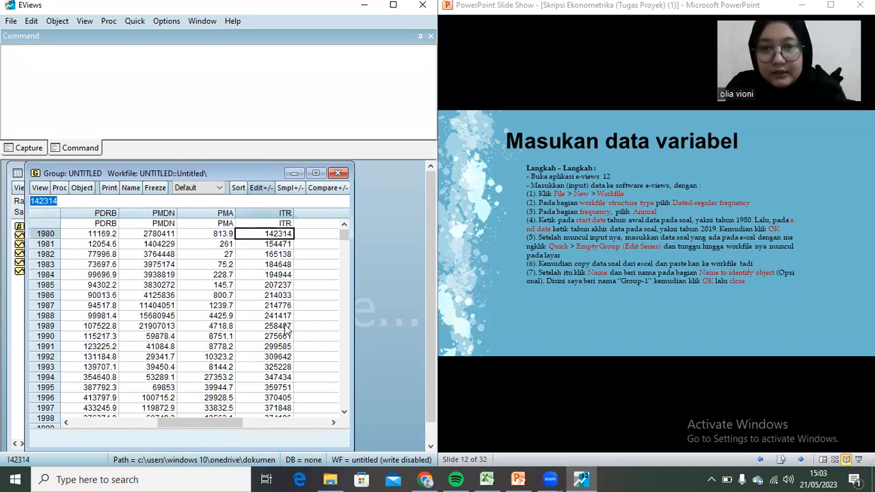
Save the group of four series under the object name group01 and close its window.
{"action": "left_click", "coordinate": [131, 188]}
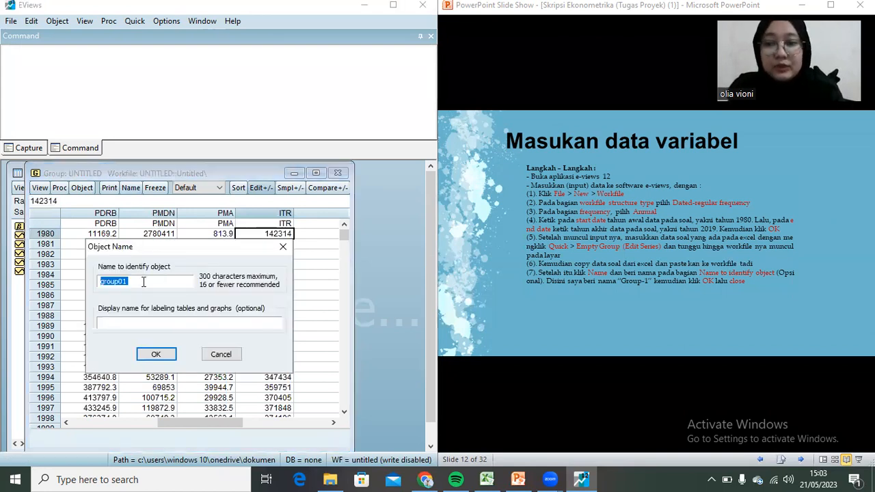
{"action": "left_click", "coordinate": [144, 282]}
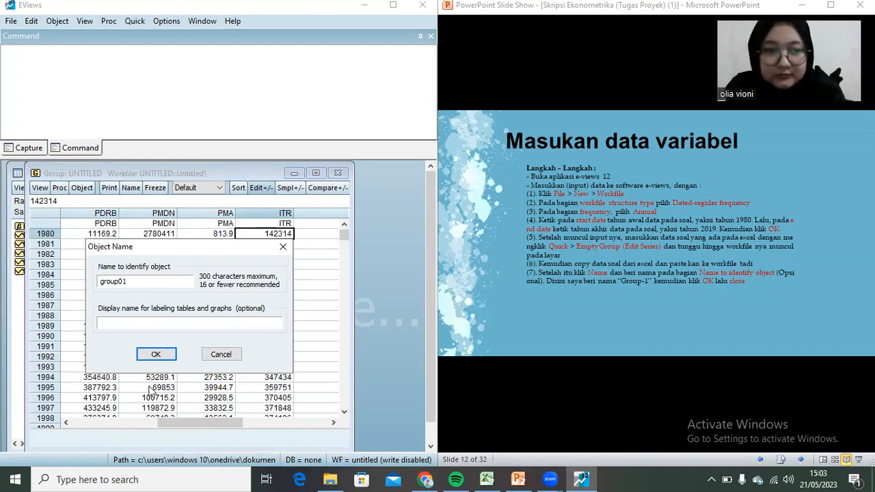
{"action": "left_click", "coordinate": [156, 356]}
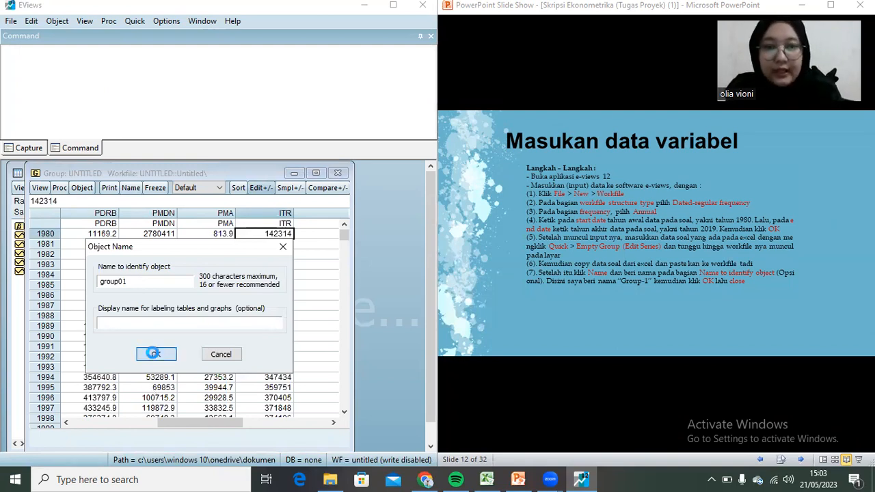
{"action": "left_click", "coordinate": [335, 175]}
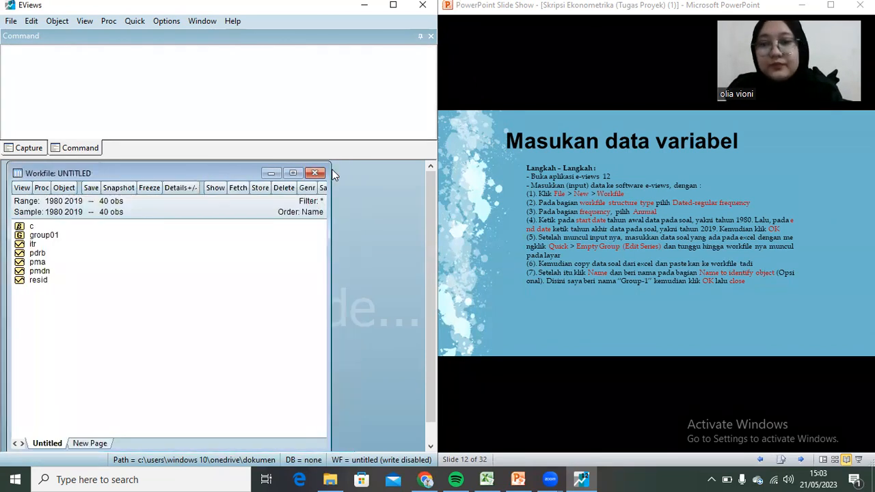
Advance the slide show to "Regresi Berganda", and in EViews estimate the least squares equation "pdrb c pmdn pma itr".
{"action": "left_click", "coordinate": [647, 283]}
{"action": "left_click", "coordinate": [647, 282]}
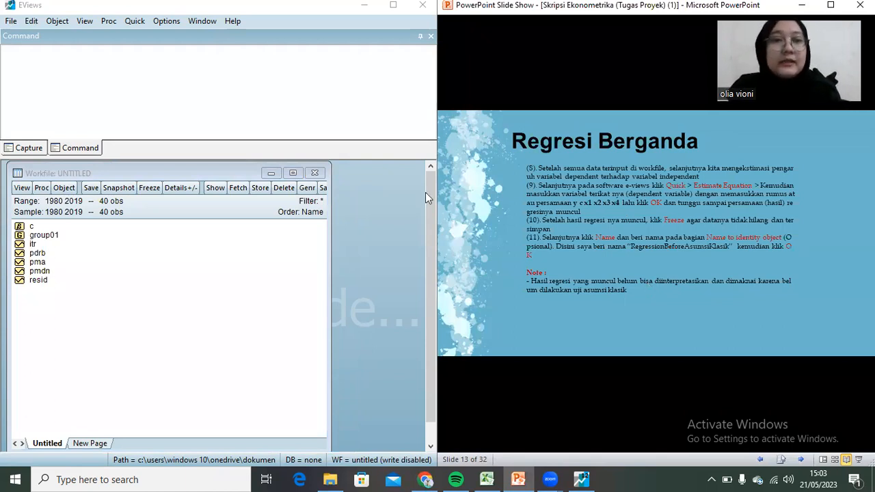
{"action": "left_click", "coordinate": [134, 25]}
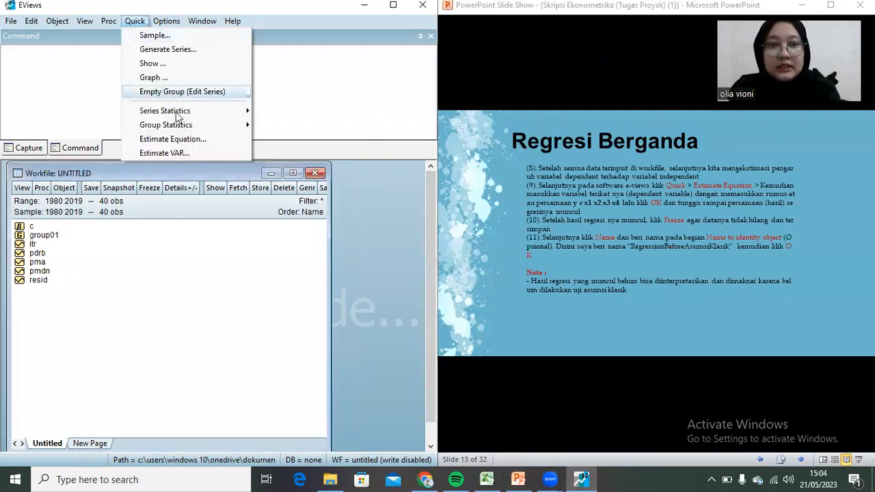
{"action": "left_click", "coordinate": [176, 139]}
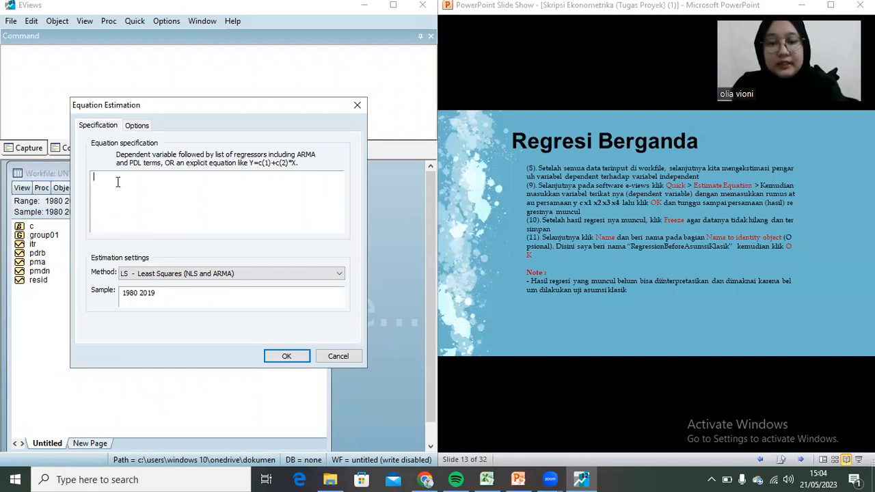
{"action": "type", "text": "PRD"}
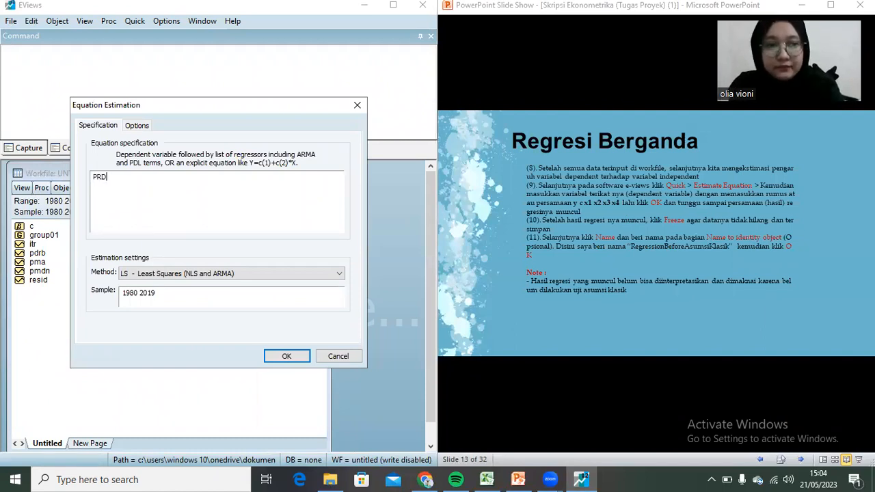
{"action": "key", "text": "BackSpace"}
{"action": "key", "text": "BackSpace"}
{"action": "key", "text": "BackSpace"}
{"action": "type", "text": "DRB"}
{"action": "key", "text": "Return"}
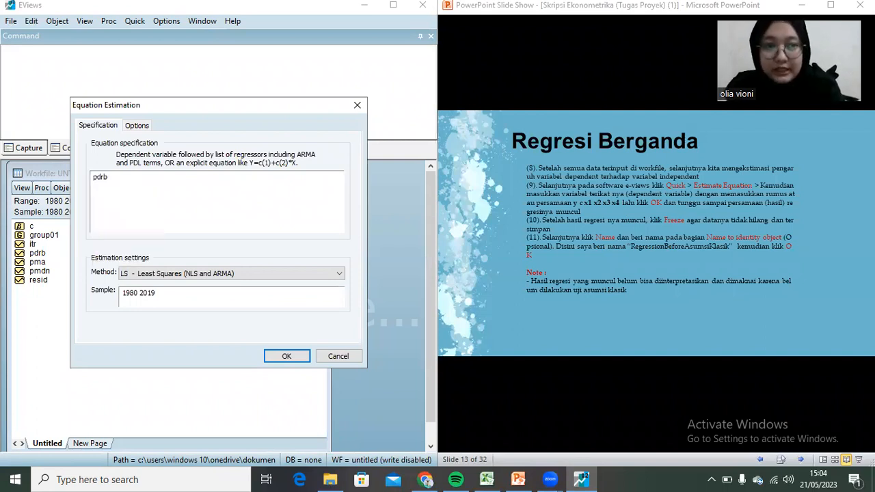
{"action": "type", "text": "C "}
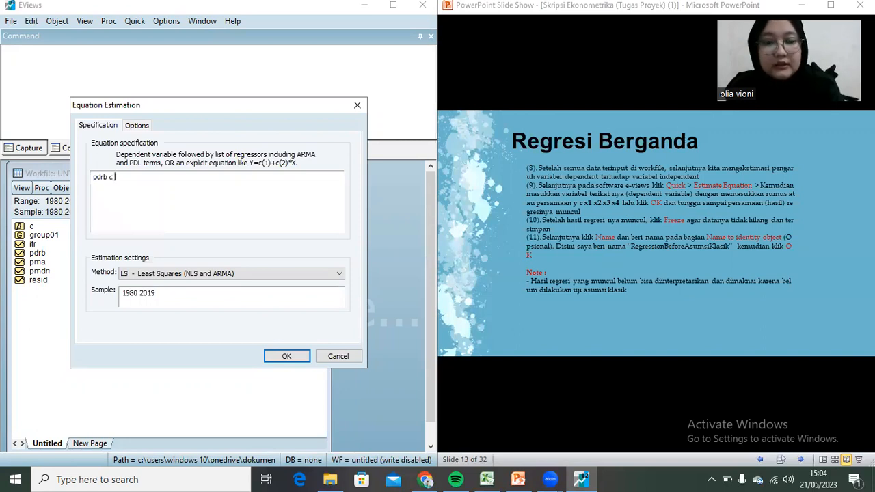
{"action": "type", "text": "pmdn pma "}
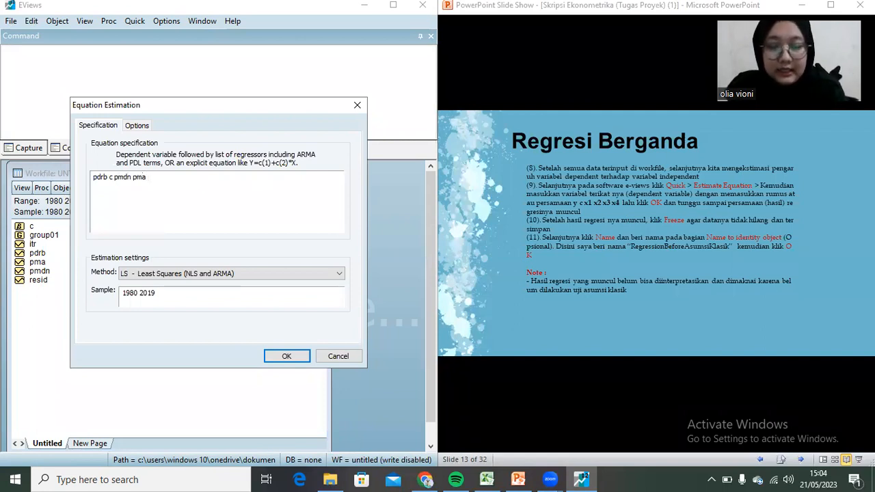
{"action": "type", "text": "itr"}
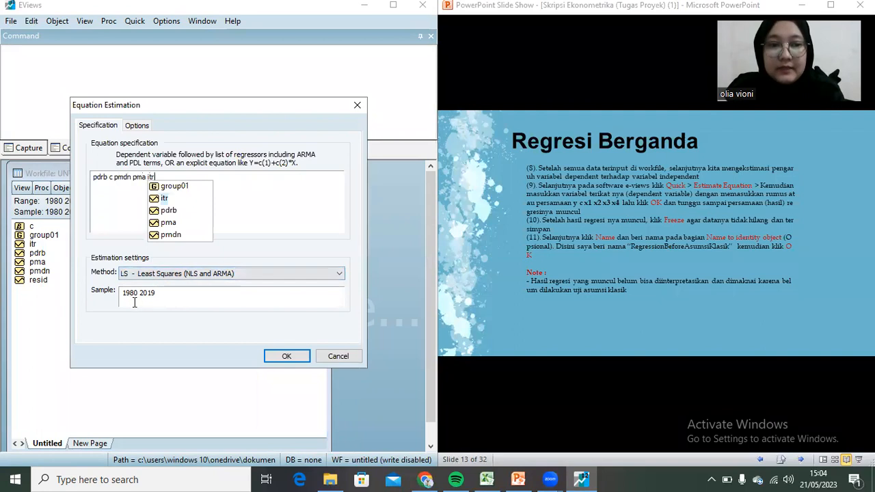
{"action": "left_click", "coordinate": [281, 354]}
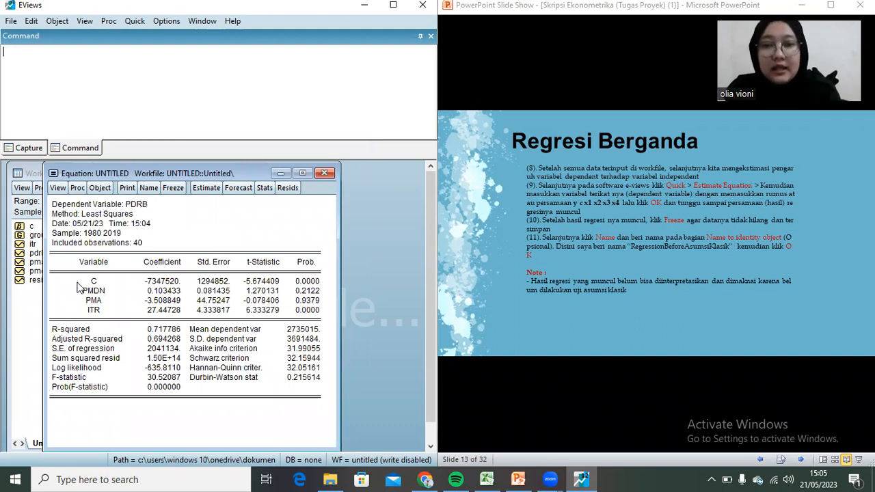
Name the estimated equation object regresiberganda.
{"action": "left_click", "coordinate": [151, 190]}
{"action": "left_click", "coordinate": [121, 281]}
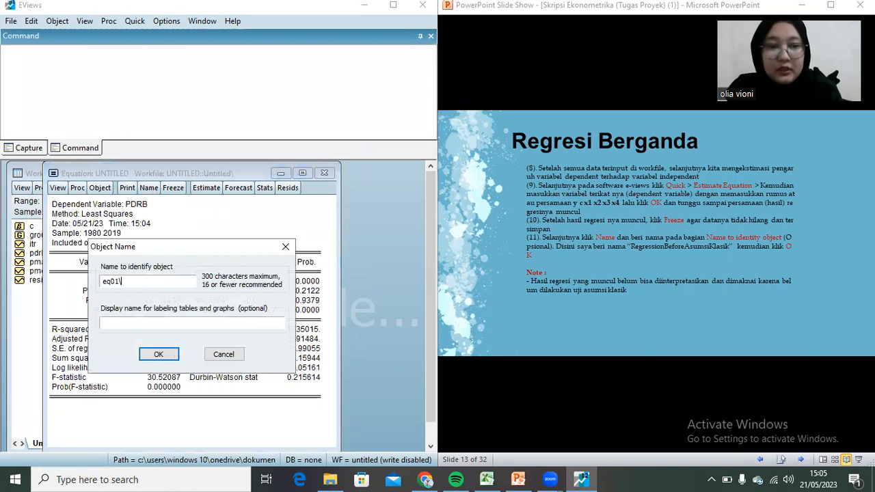
{"action": "key", "text": "BackSpace"}
{"action": "key", "text": "BackSpace"}
{"action": "key", "text": "BackSpace"}
{"action": "key", "text": "BackSpace"}
{"action": "type", "text": "regresi"}
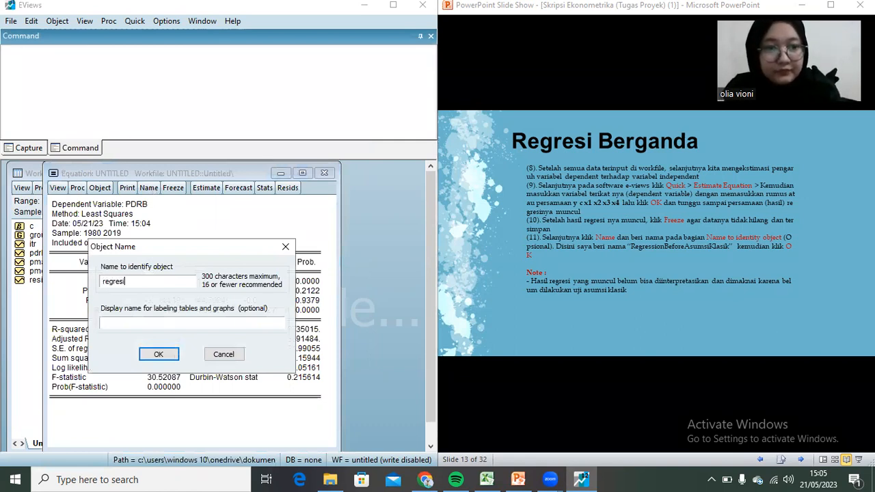
{"action": "type", "text": "berganda"}
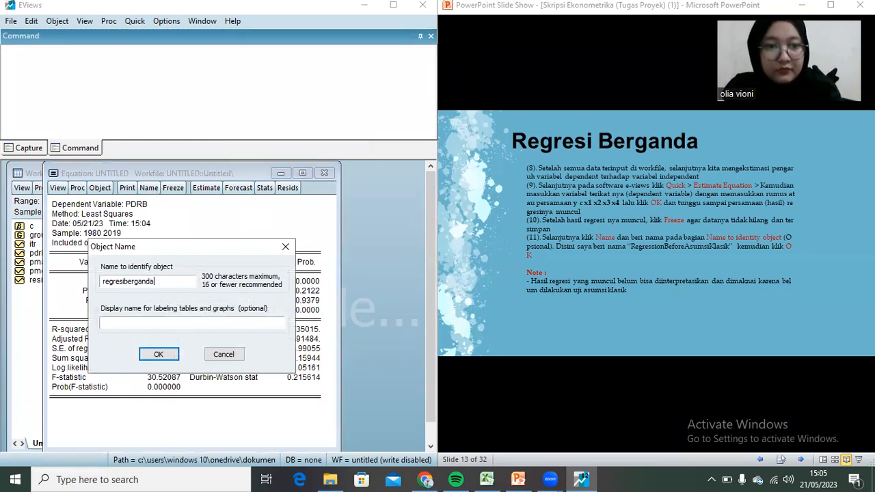
{"action": "left_click", "coordinate": [158, 355]}
Freeze the regression output as a table and decline deleting the untitled table when closing it.
{"action": "left_click", "coordinate": [180, 191]}
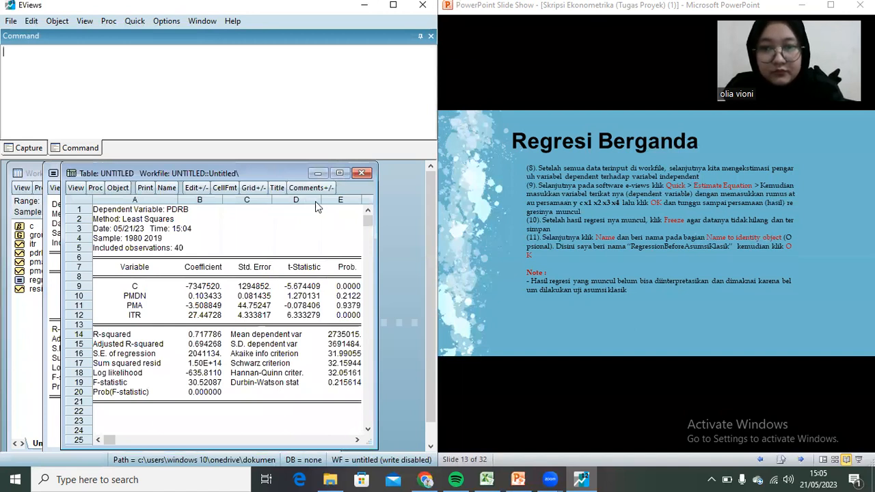
{"action": "left_click", "coordinate": [362, 173]}
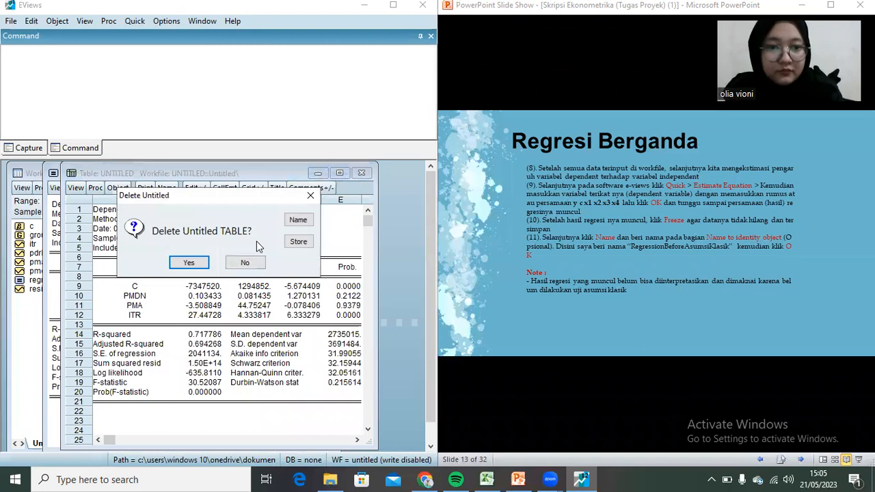
{"action": "left_click", "coordinate": [246, 264]}
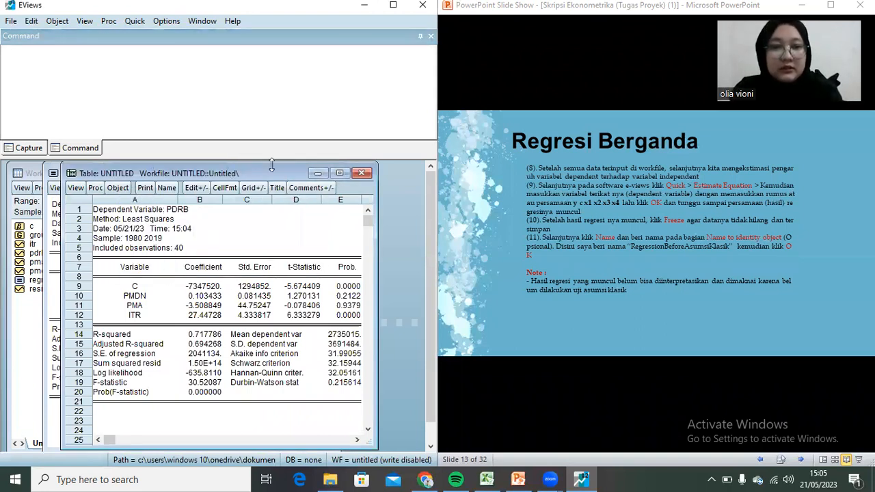
Move the frozen table aside, close the equation window behind it, and reposition the table over the workfile.
{"action": "left_click_drag", "start_coordinate": [329, 172], "coordinate": [326, 190]}
{"action": "left_click", "coordinate": [326, 173]}
{"action": "left_click", "coordinate": [325, 173]}
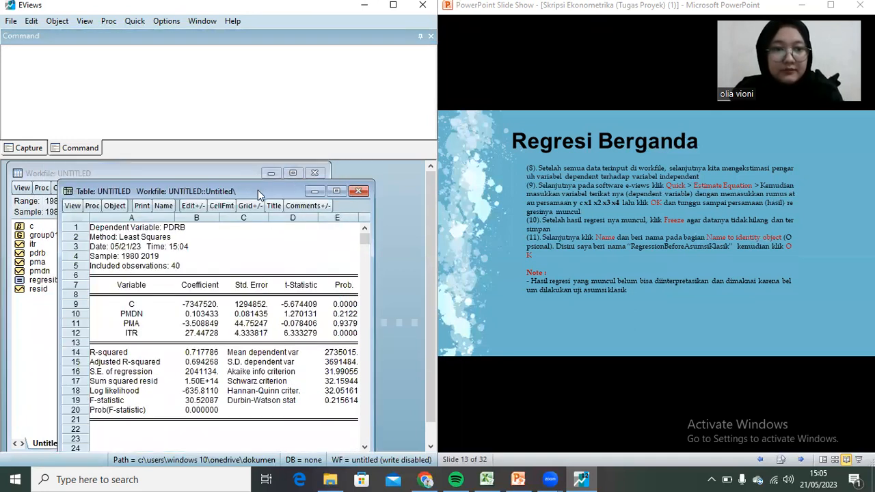
{"action": "left_click_drag", "start_coordinate": [257, 190], "coordinate": [263, 181]}
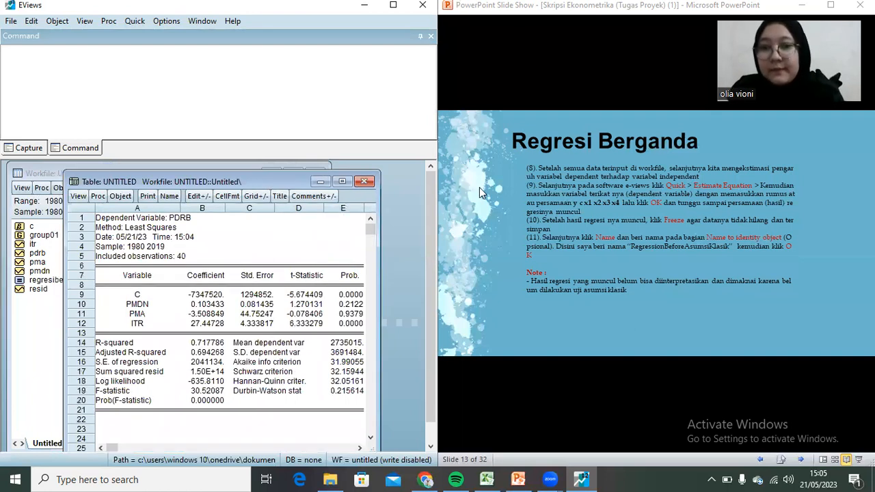
Advance the slide show from "Regresi Berganda" to the "1. Uji Normalitas" slide listing the Jarque-Bera test steps.
{"action": "left_click", "coordinate": [701, 262]}
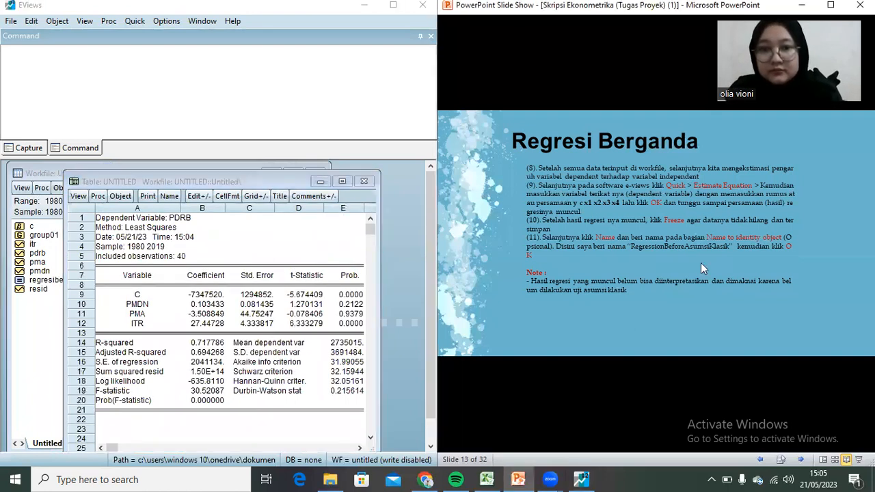
{"action": "left_click", "coordinate": [701, 263]}
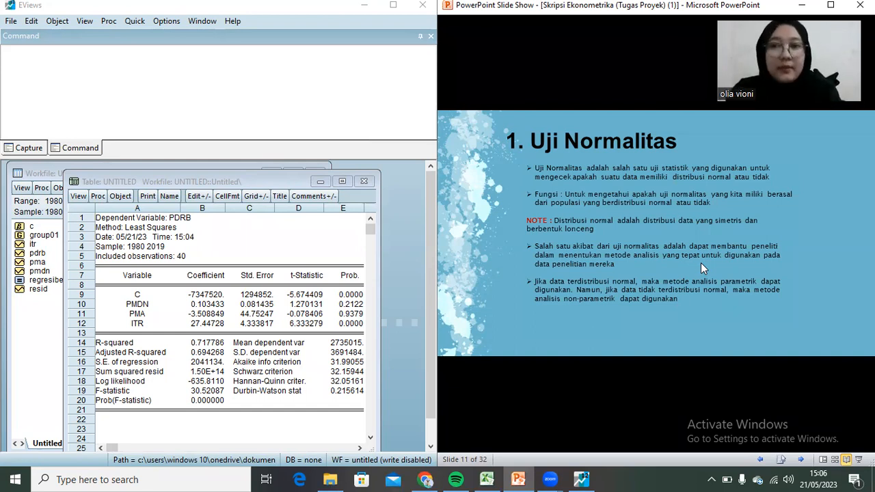
{"action": "left_click", "coordinate": [701, 262]}
{"action": "left_click", "coordinate": [701, 263]}
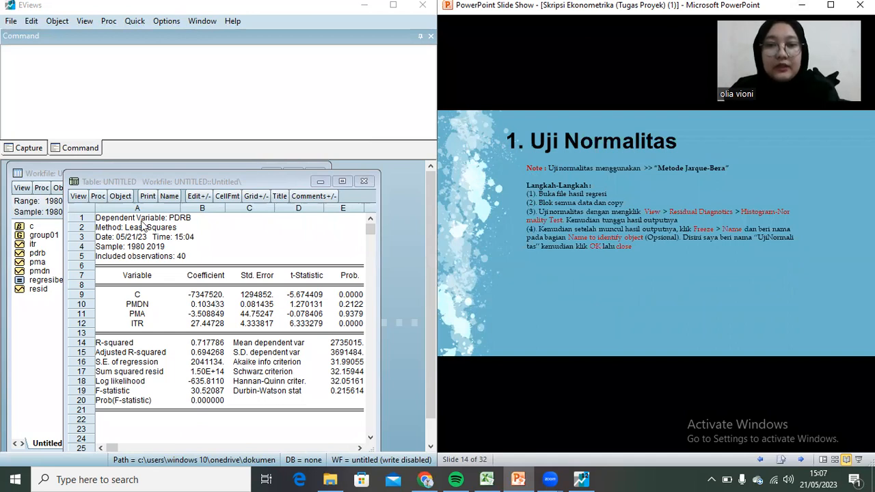
In EViews, minimize the untitled frozen table and open the regresiberganda equation with its list of available views.
{"action": "left_click", "coordinate": [77, 197]}
{"action": "left_click", "coordinate": [77, 198]}
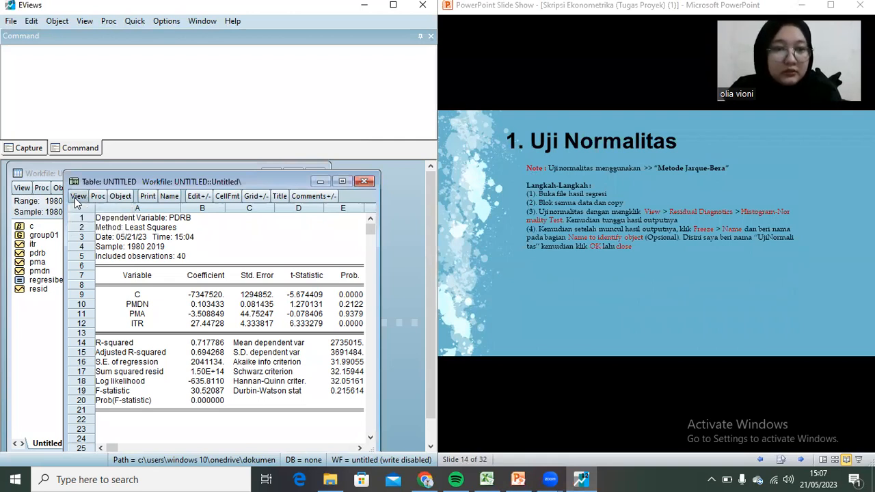
{"action": "left_click", "coordinate": [78, 198]}
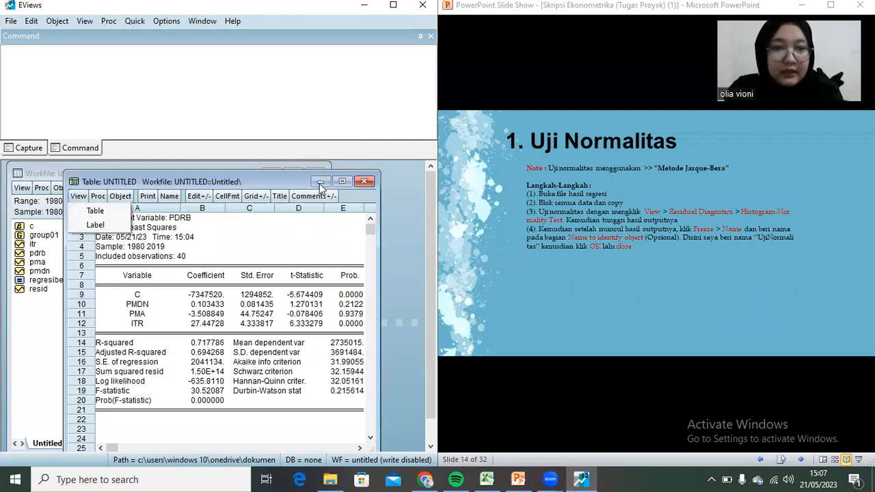
{"action": "left_click", "coordinate": [320, 184]}
{"action": "double_click", "coordinate": [57, 280]}
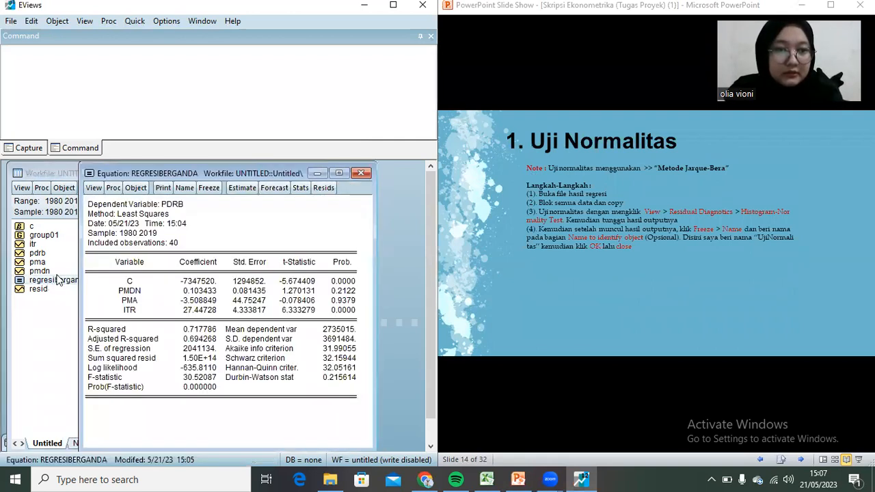
{"action": "left_click", "coordinate": [93, 188]}
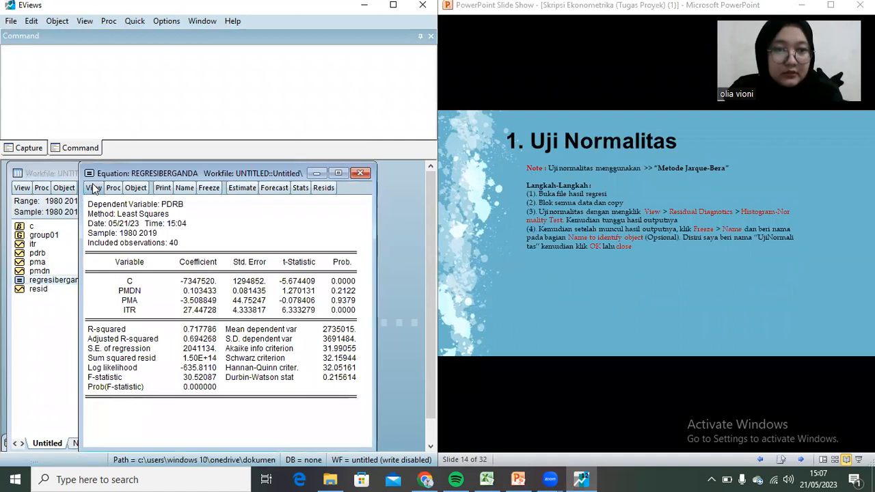
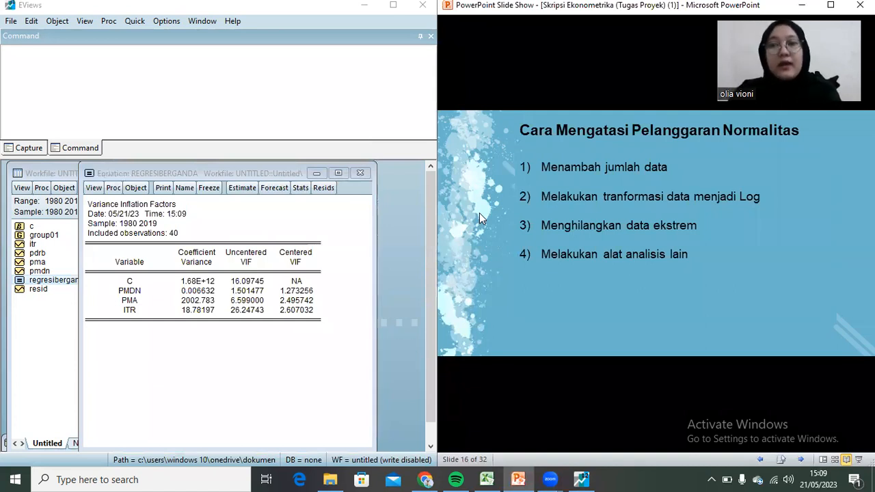
Go through the multicollinearity slides, check the "2. Uji Multikolinearitas" instructions, and bring up "Hasil Uji Multikolinearitas".
{"action": "key", "text": "Right"}
{"action": "key", "text": "Right"}
{"action": "key", "text": "Right"}
{"action": "key", "text": "Right"}
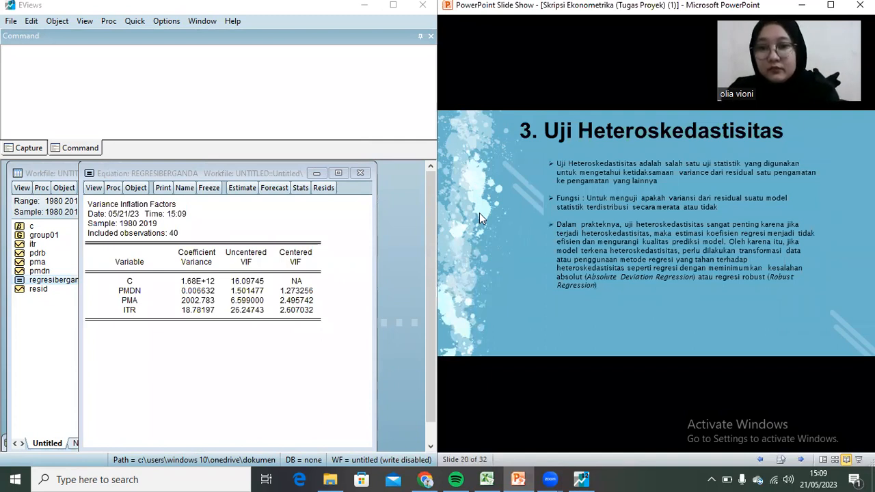
{"action": "key", "text": "Left"}
{"action": "key", "text": "Left"}
{"action": "key", "text": "Left"}
{"action": "key", "text": "Right"}
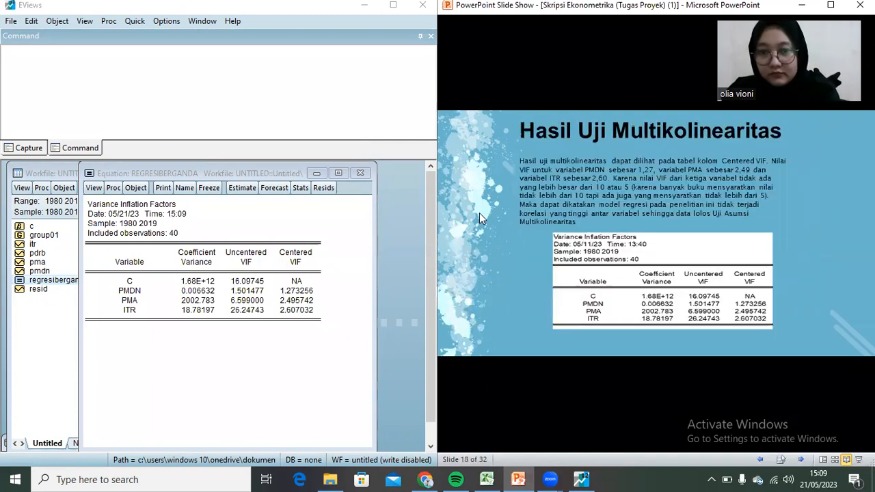
{"action": "key", "text": "Left"}
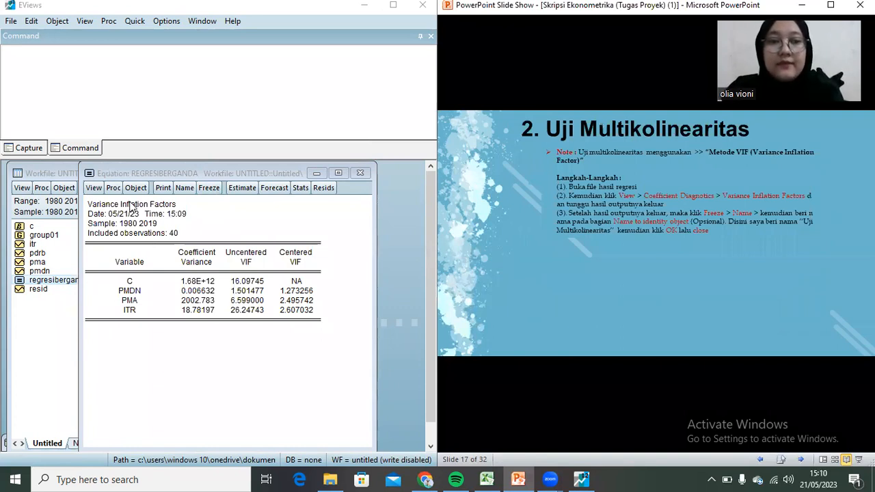
{"action": "key", "text": "Right"}
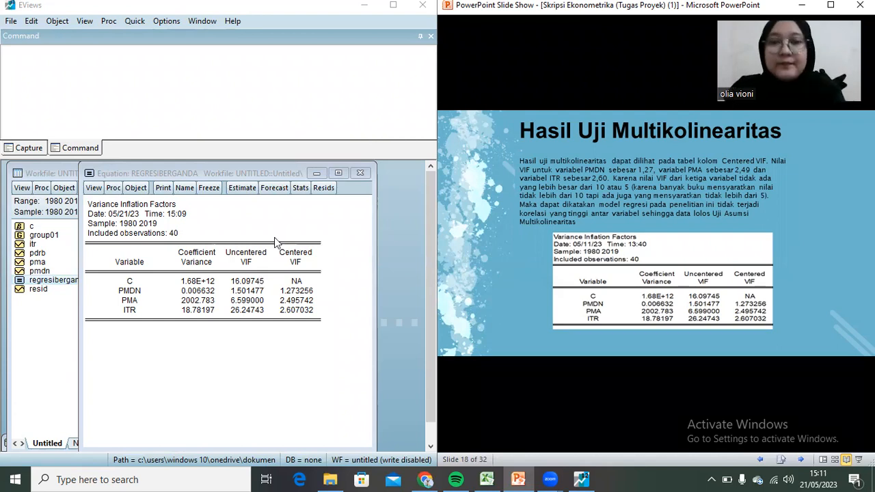
Advance the slide show past "Cara Mengatasi Pelanggaran Multikolinearitas" to the "3. Uji Heteroskedastisitas" slide with the test steps.
{"action": "left_click", "coordinate": [580, 248]}
{"action": "left_click", "coordinate": [579, 249]}
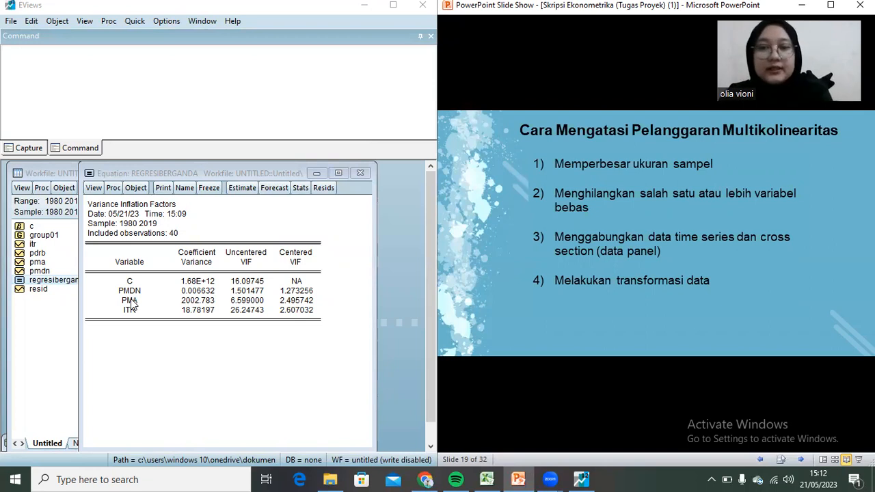
{"action": "left_click", "coordinate": [740, 274]}
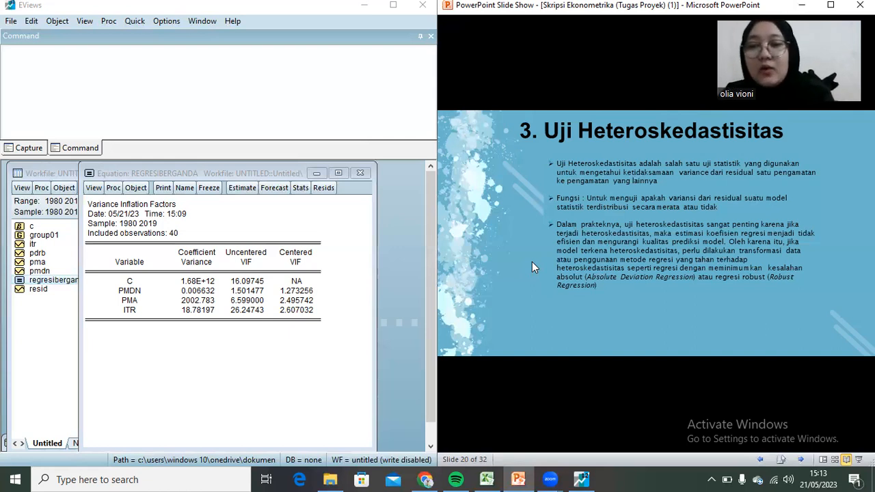
{"action": "left_click", "coordinate": [535, 267]}
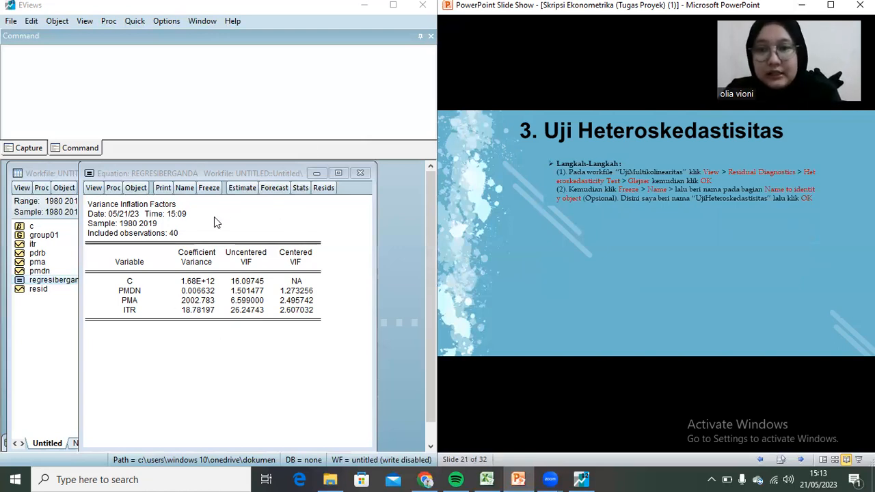
Run the Glejser heteroskedasticity test on the regresiberganda equation in EViews and look over its output.
{"action": "left_click", "coordinate": [94, 189]}
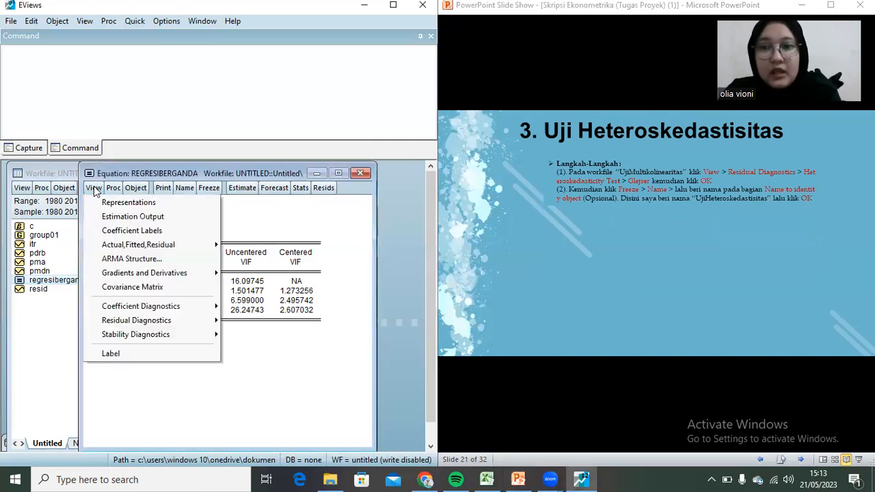
{"action": "mouse_move", "coordinate": [149, 322]}
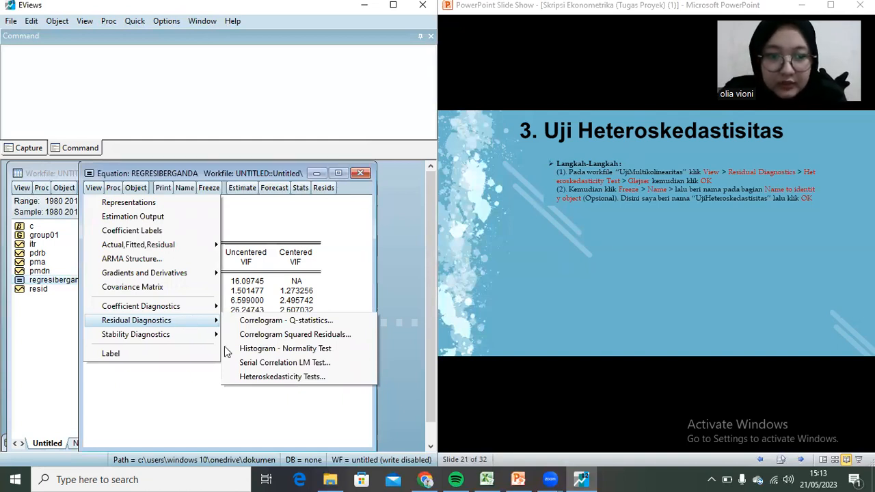
{"action": "left_click", "coordinate": [257, 377]}
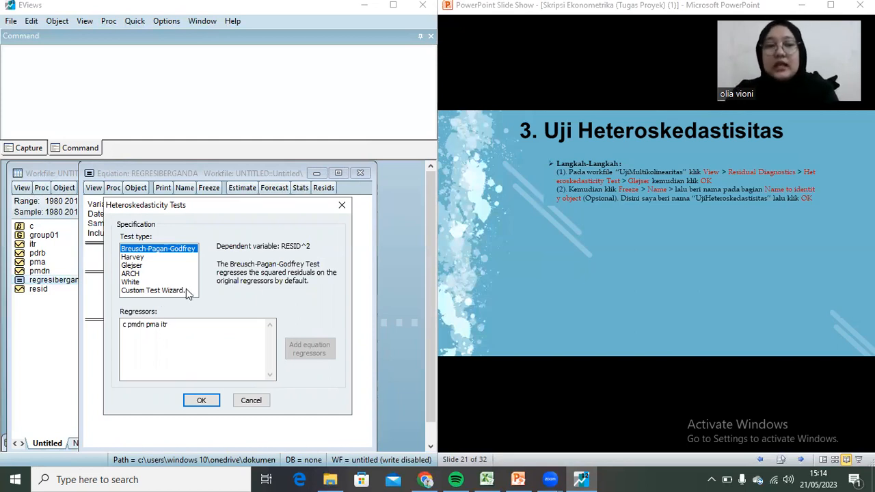
{"action": "left_click", "coordinate": [146, 268]}
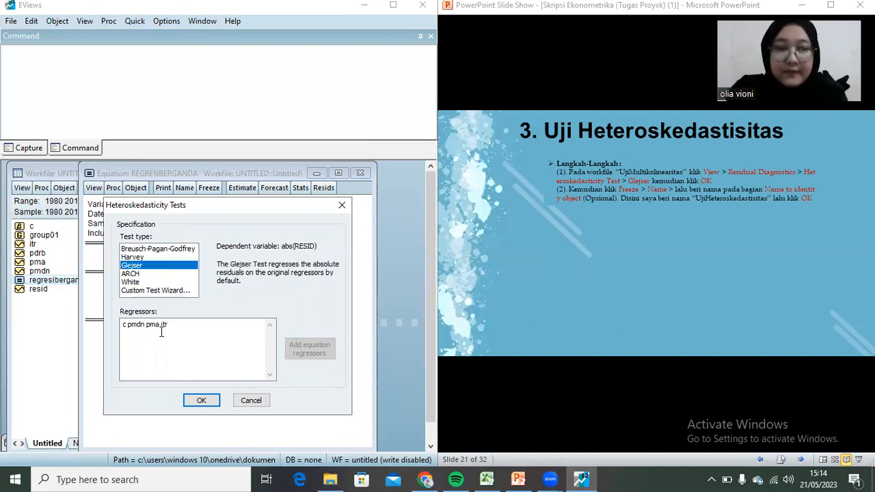
{"action": "left_click", "coordinate": [199, 402]}
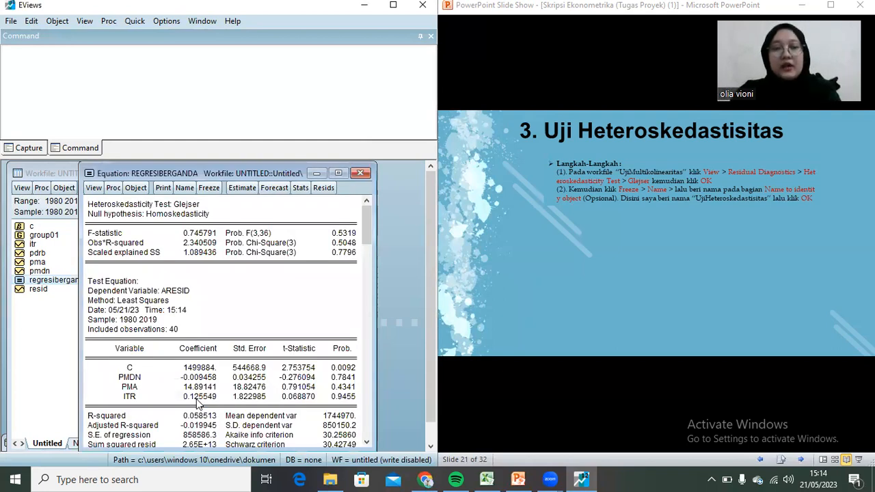
{"action": "scroll", "coordinate": [210, 386], "scroll_direction": "down", "scroll_amount": 1}
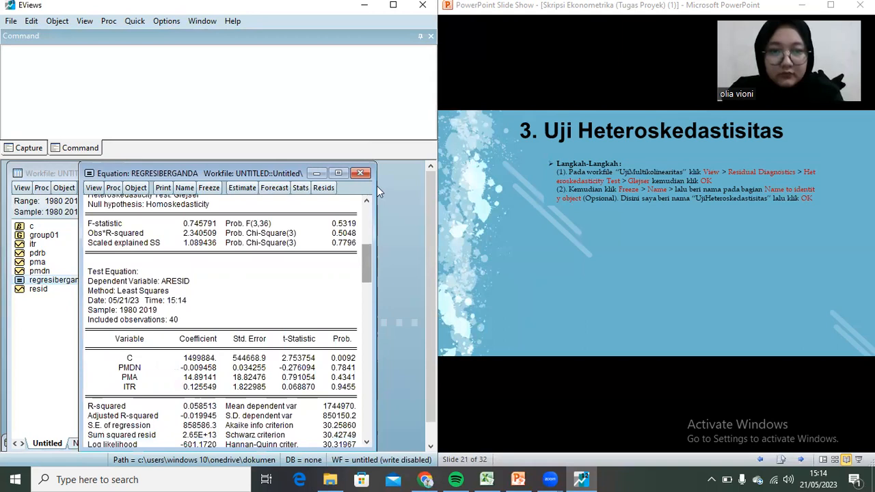
{"action": "scroll", "coordinate": [370, 219], "scroll_direction": "up", "scroll_amount": 1}
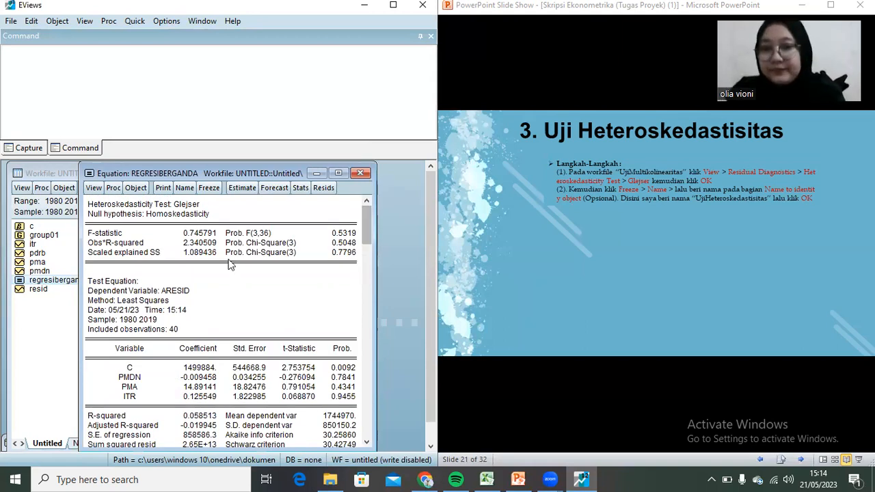
Advance the slide show through the heteroskedasticity results and remedies to "4. Uji Autokorelasi".
{"action": "left_click", "coordinate": [629, 325]}
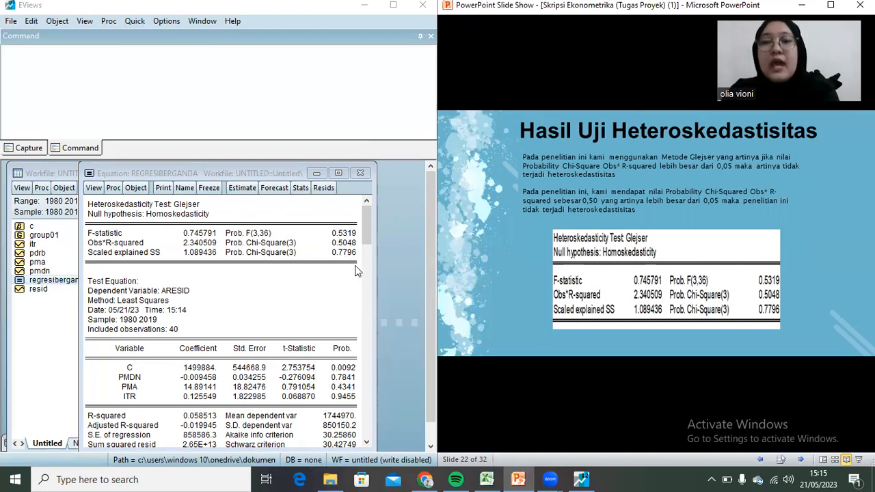
{"action": "left_click", "coordinate": [510, 234]}
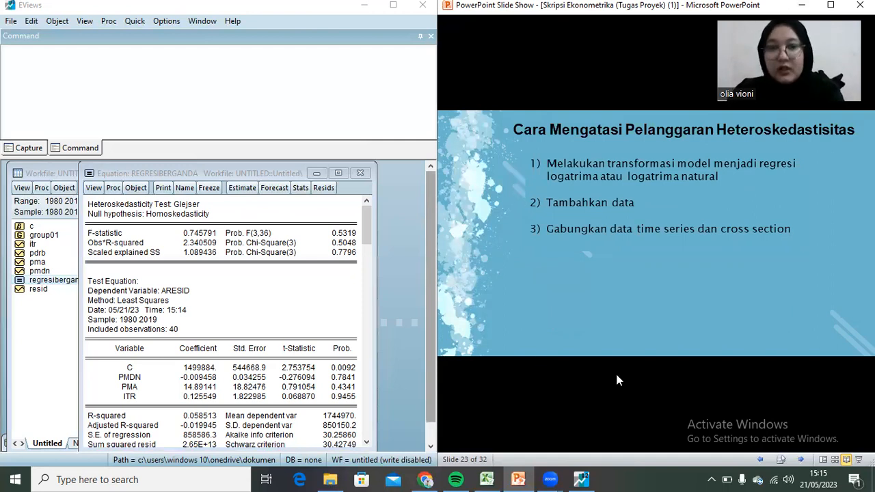
{"action": "key", "text": "Right"}
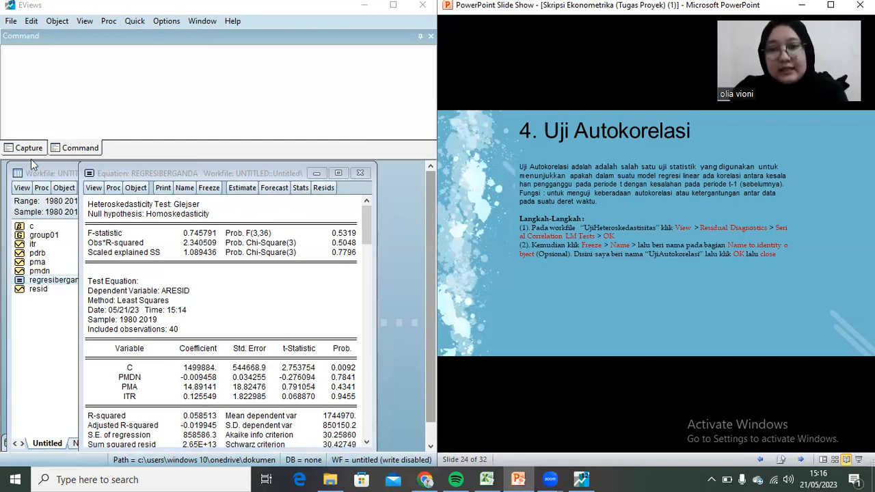
Run the Serial Correlation LM Test on the regresiberganda equation with 2 lags included.
{"action": "left_click", "coordinate": [95, 188]}
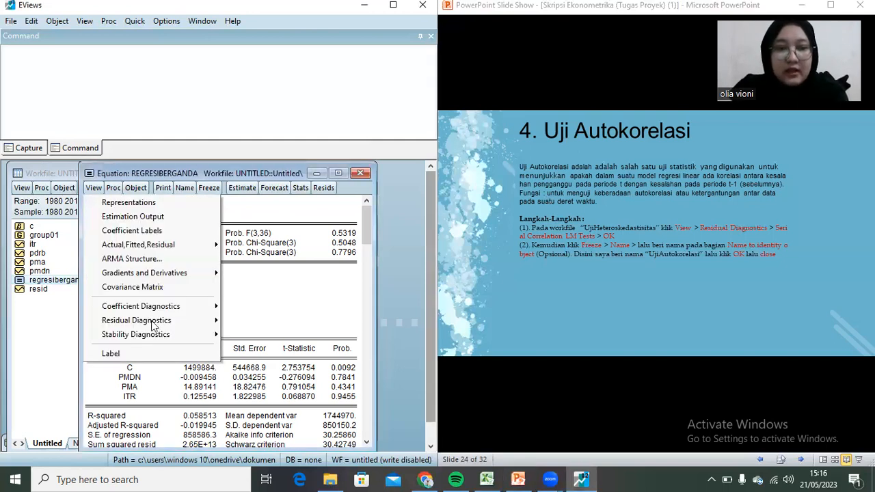
{"action": "mouse_move", "coordinate": [153, 325]}
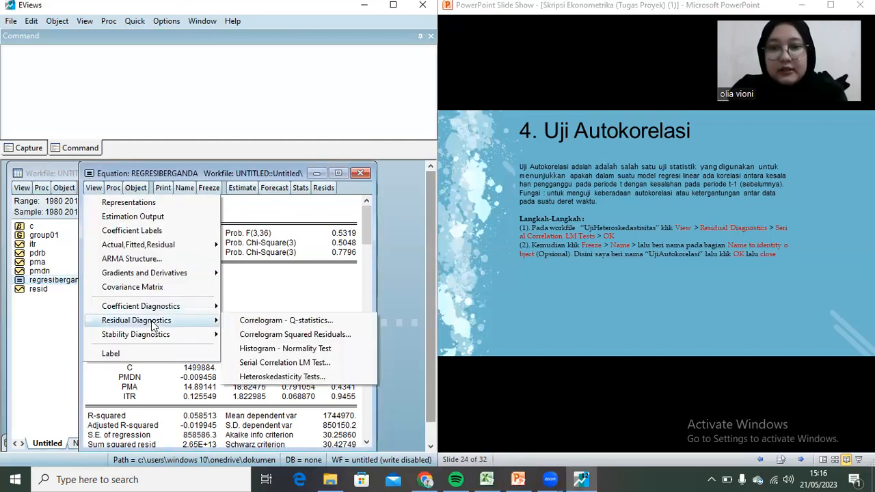
{"action": "left_click", "coordinate": [263, 362]}
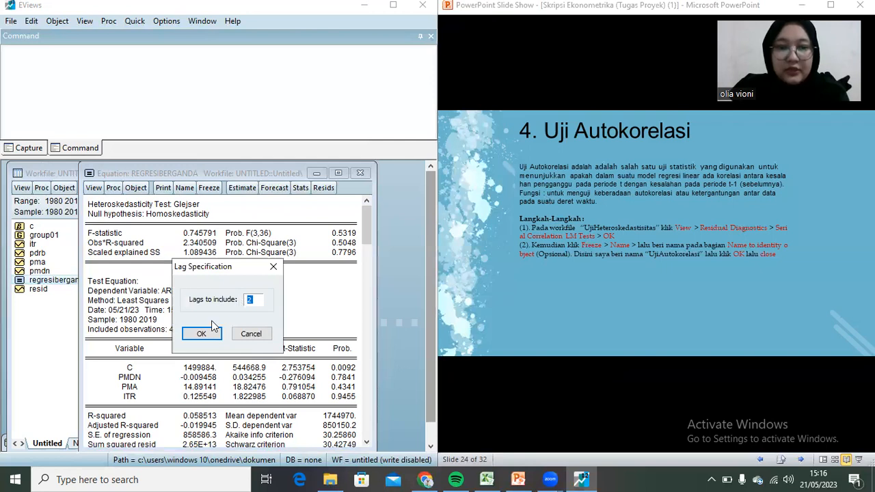
{"action": "left_click", "coordinate": [200, 340]}
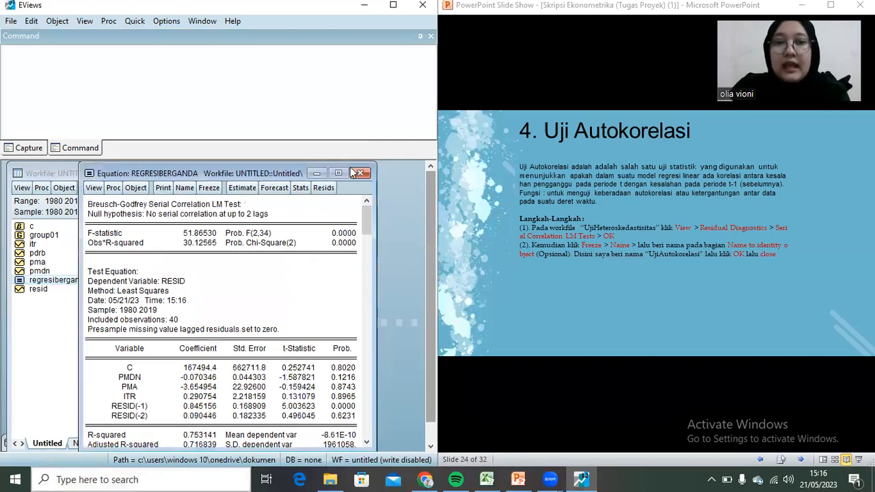
Minimize the equation window, reopen regresiberganda from the workfile, and maximize its least squares output.
{"action": "left_click", "coordinate": [317, 175]}
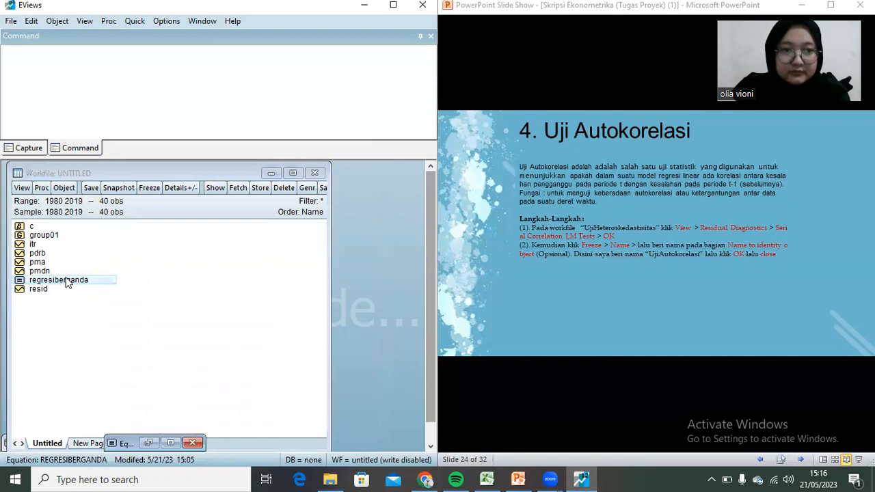
{"action": "left_click", "coordinate": [69, 284]}
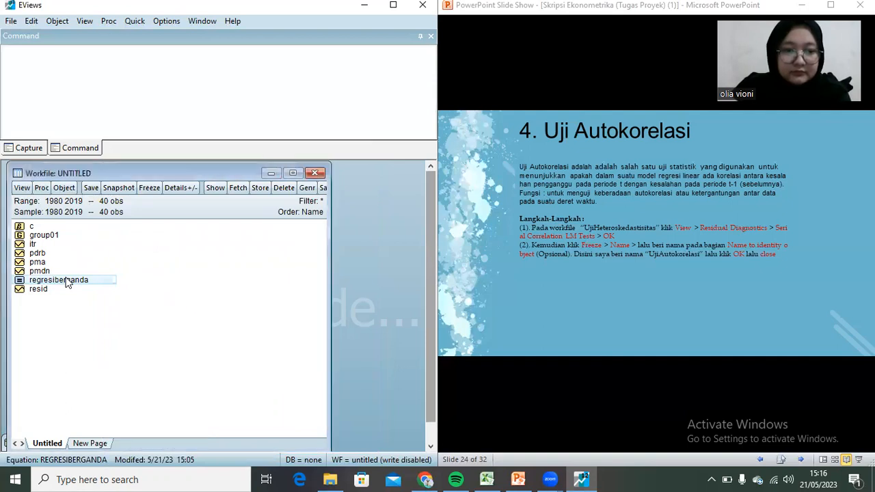
{"action": "double_click", "coordinate": [67, 282]}
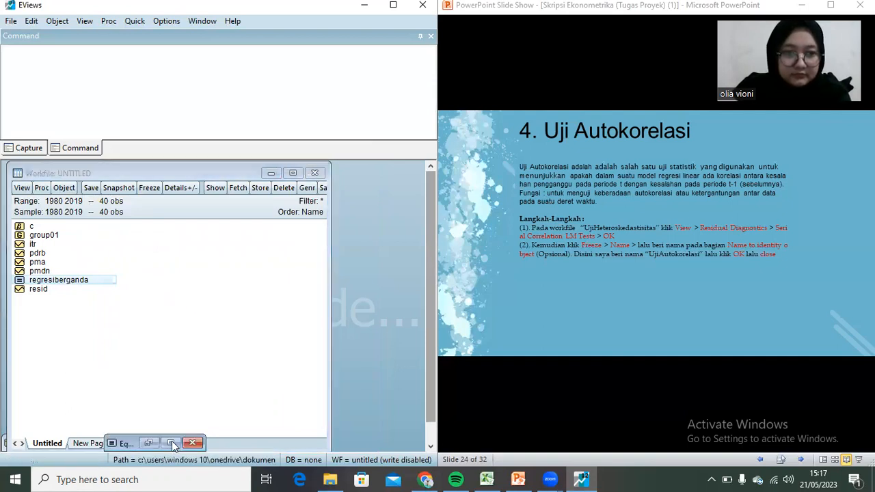
{"action": "left_click", "coordinate": [171, 443]}
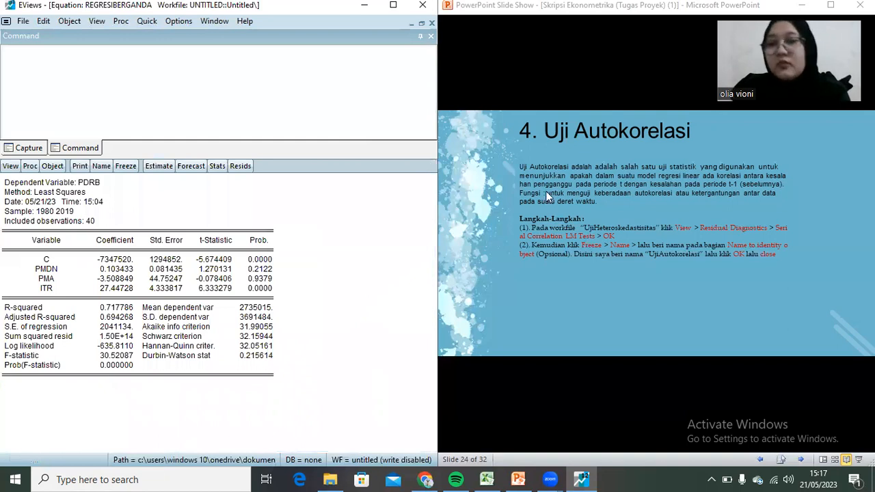
Advance the slide show through "Hasil Uji Autokorelasi" to "Cara Mengatasi Masalah Autokorelasi".
{"action": "left_click", "coordinate": [562, 190]}
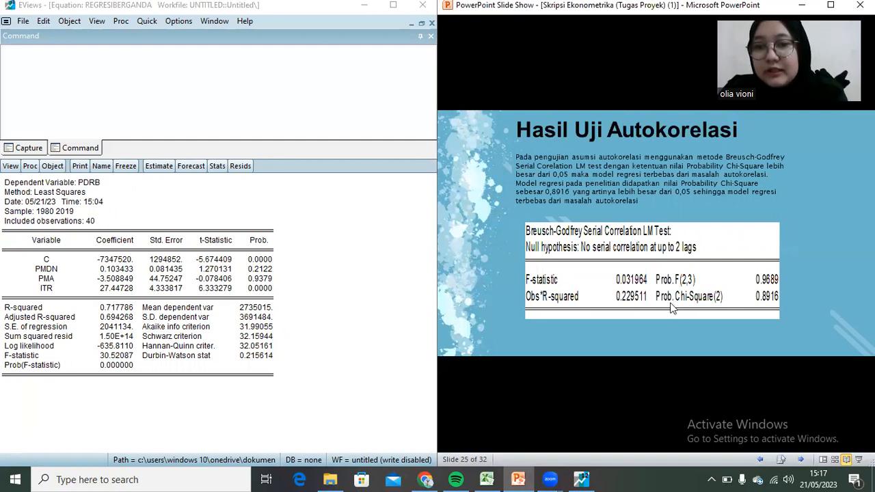
{"action": "left_click", "coordinate": [763, 306]}
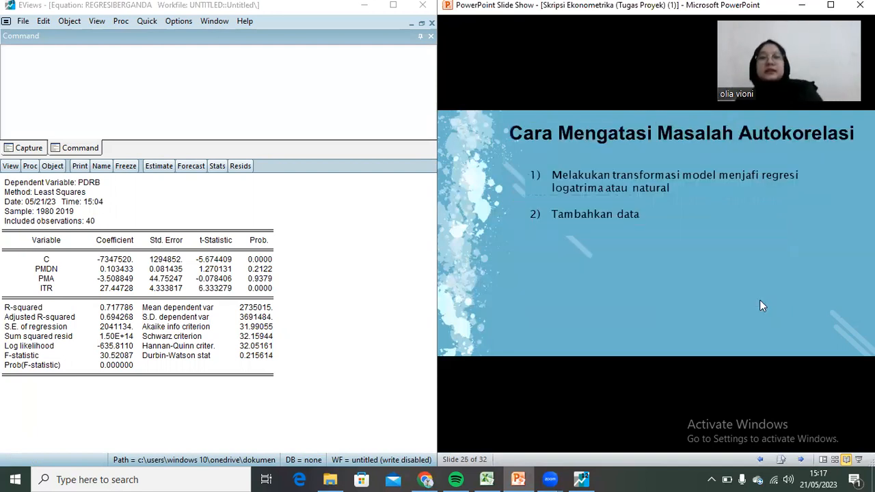